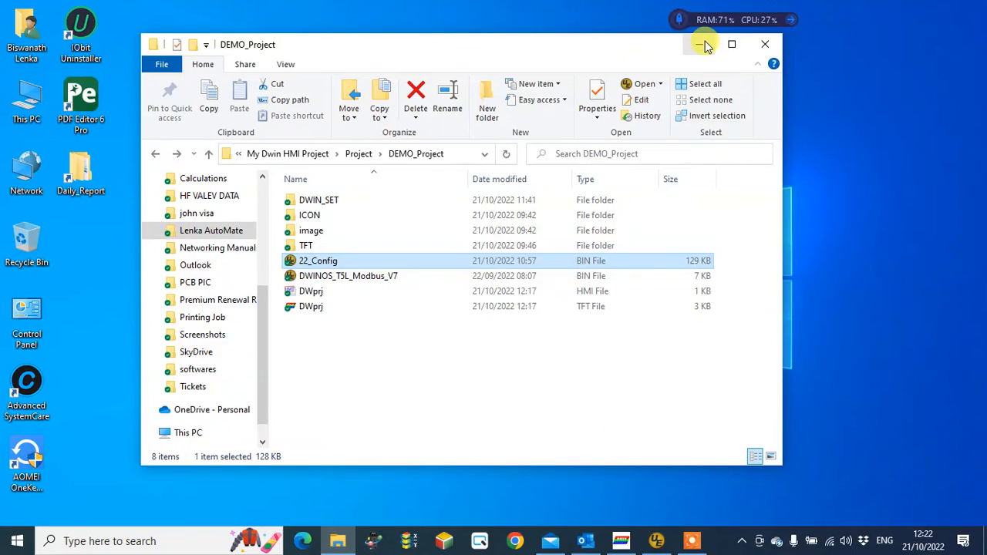
Look over 22_Config.bin in UltraEdit and switch to DWIN DGUS to view page 01.jpg of the demo project.
click(654, 538)
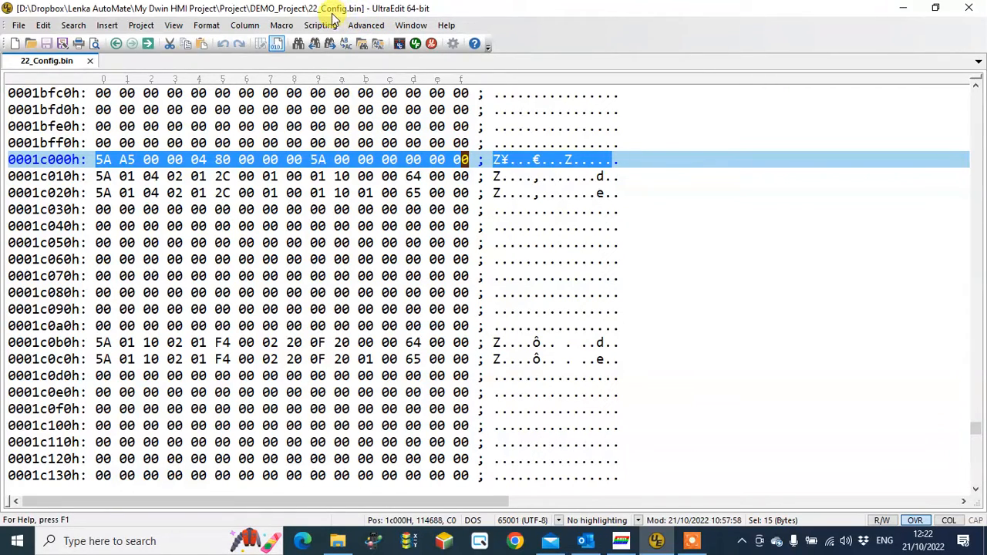
click(904, 7)
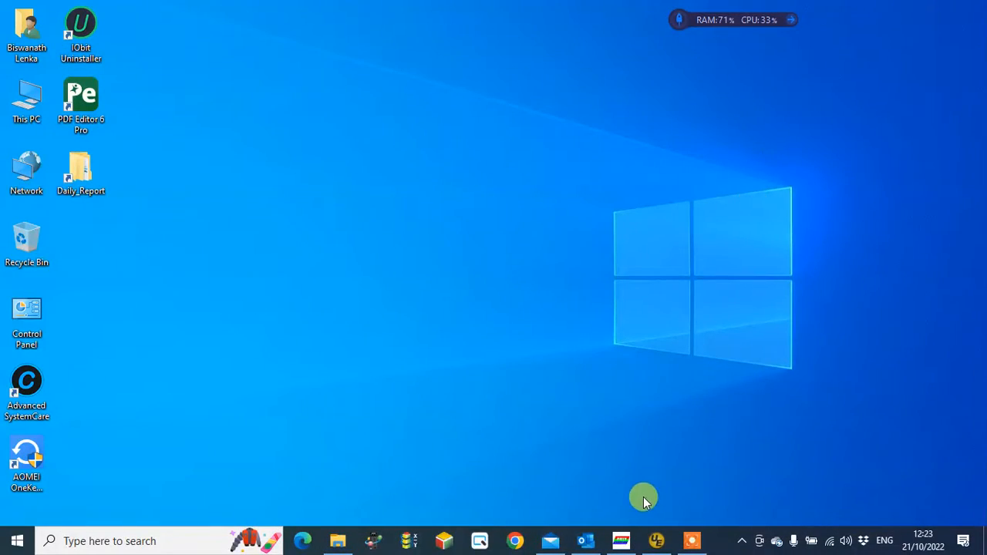
mouse_move(623, 534)
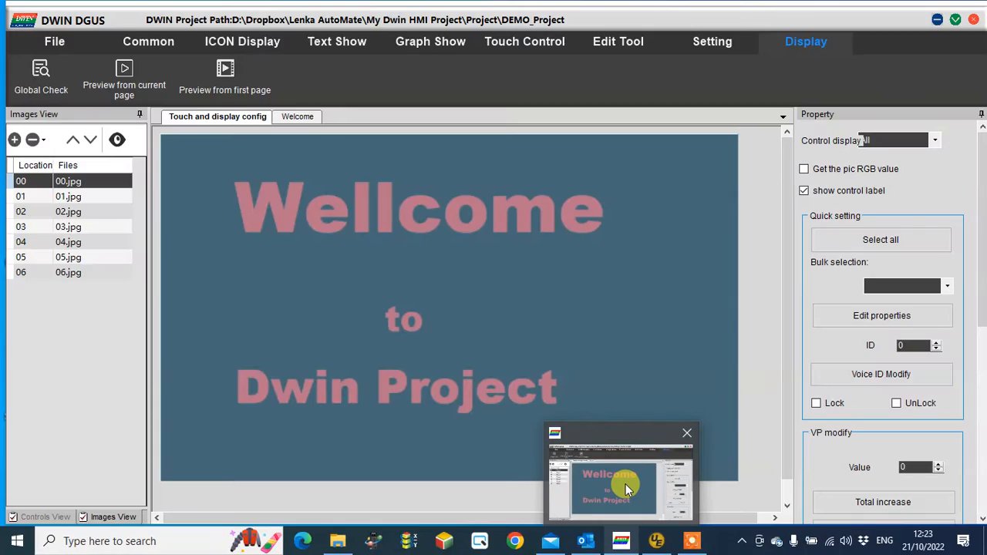
click(625, 485)
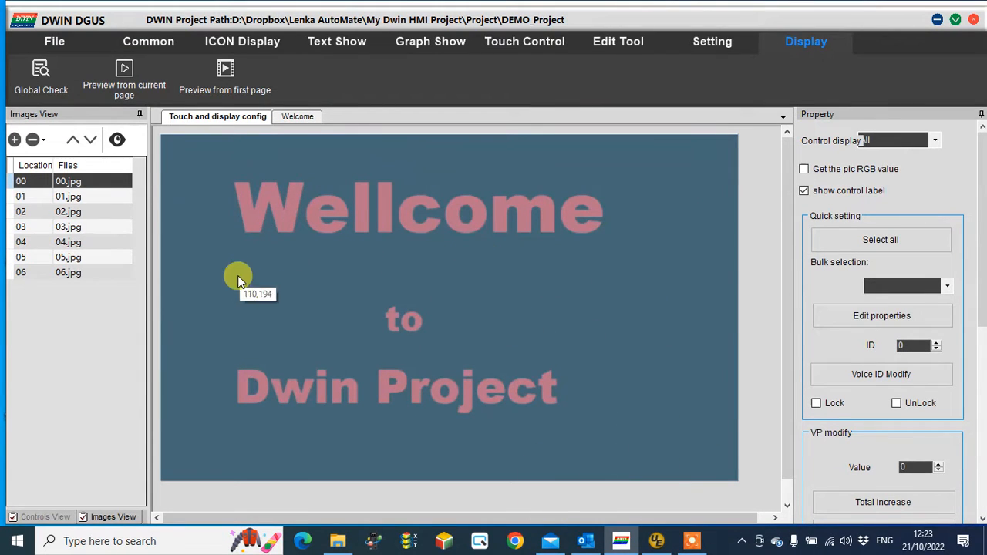
click(23, 197)
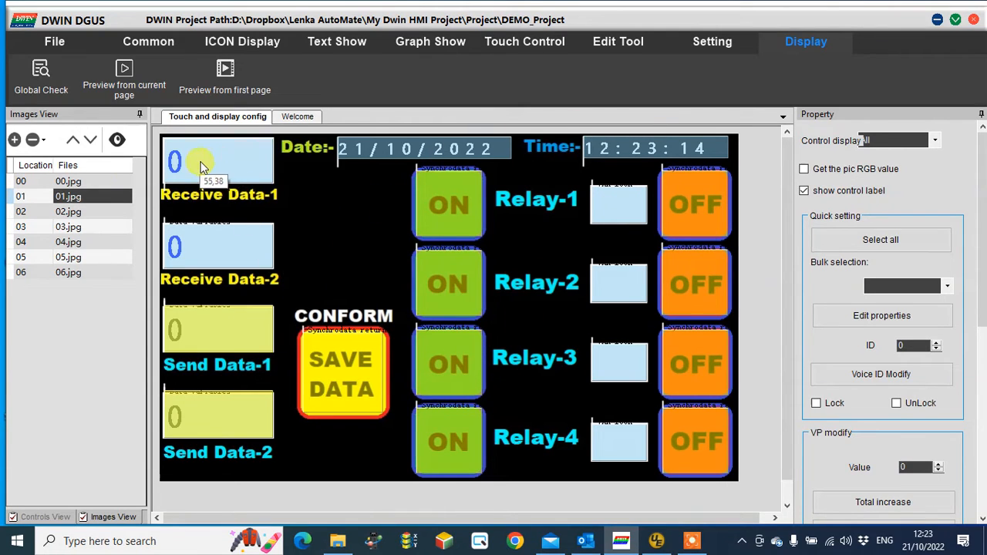
Review the available common, icon display and touch control tools for building the page.
click(163, 45)
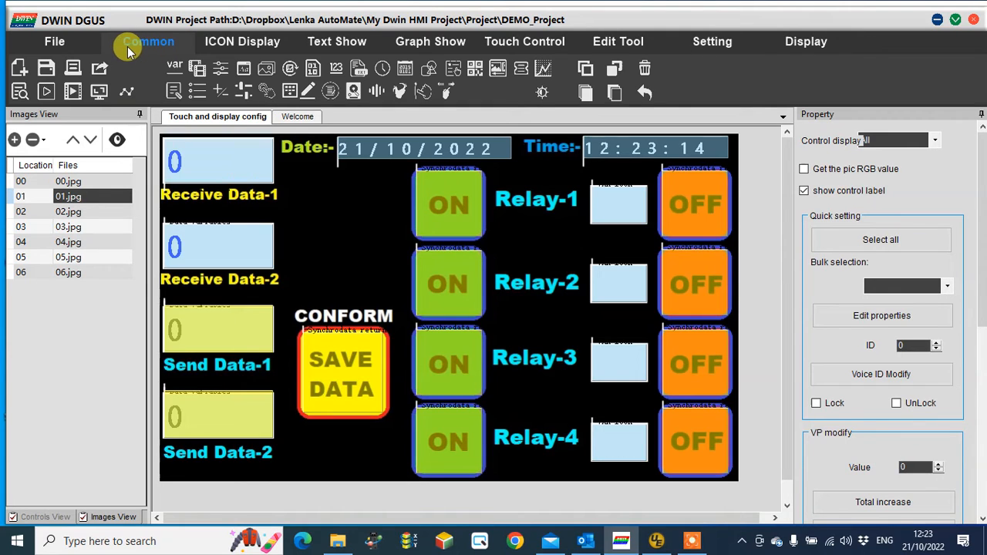
click(247, 48)
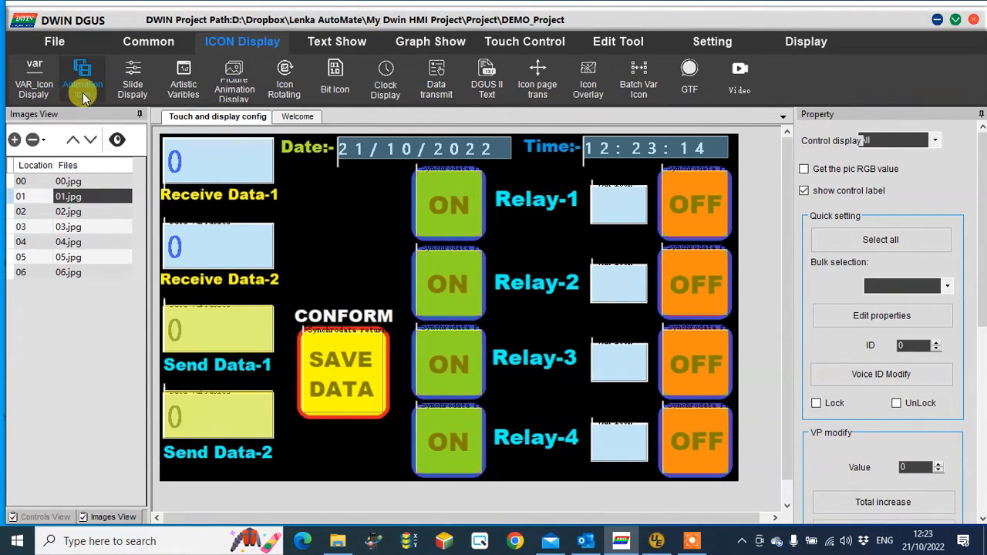
click(328, 93)
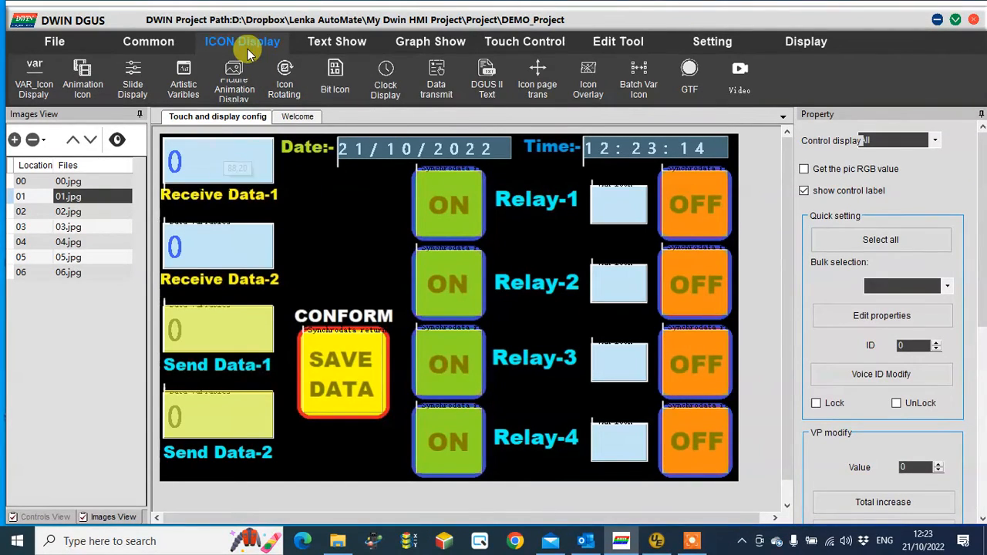
click(497, 41)
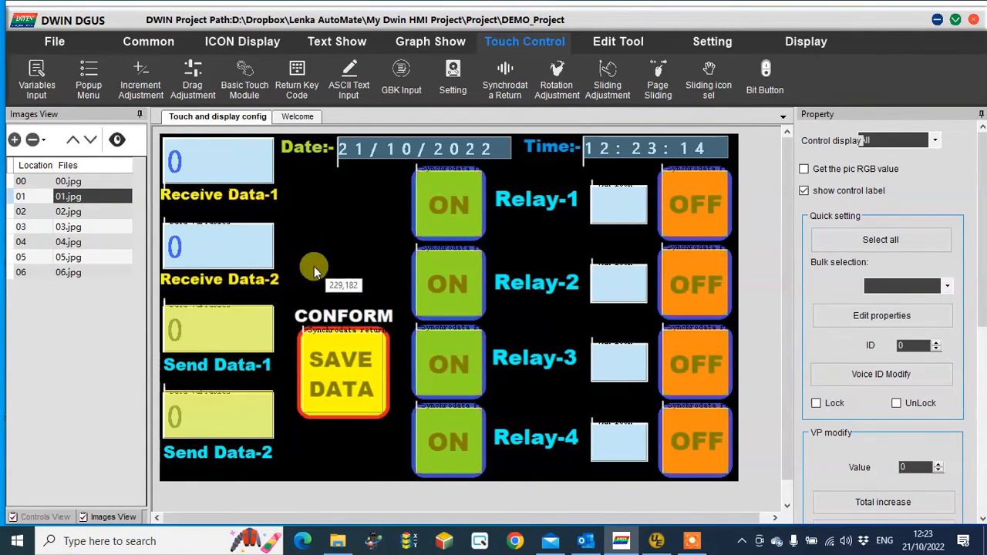
Open number pad page 02.jpg and examine the key value and key code notes of the 7 key.
click(21, 212)
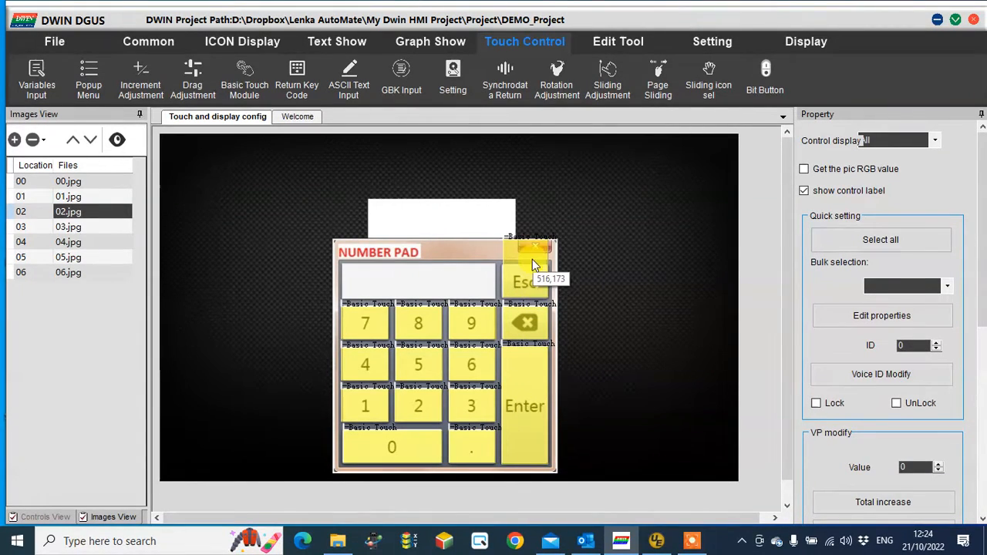
click(377, 323)
scroll(983, 301, down, 2)
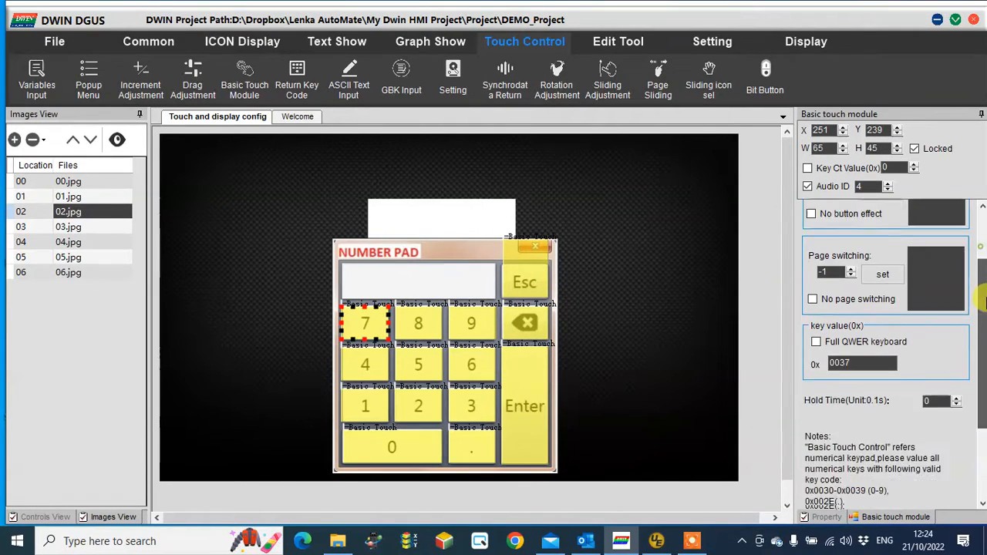
scroll(983, 301, down, 3)
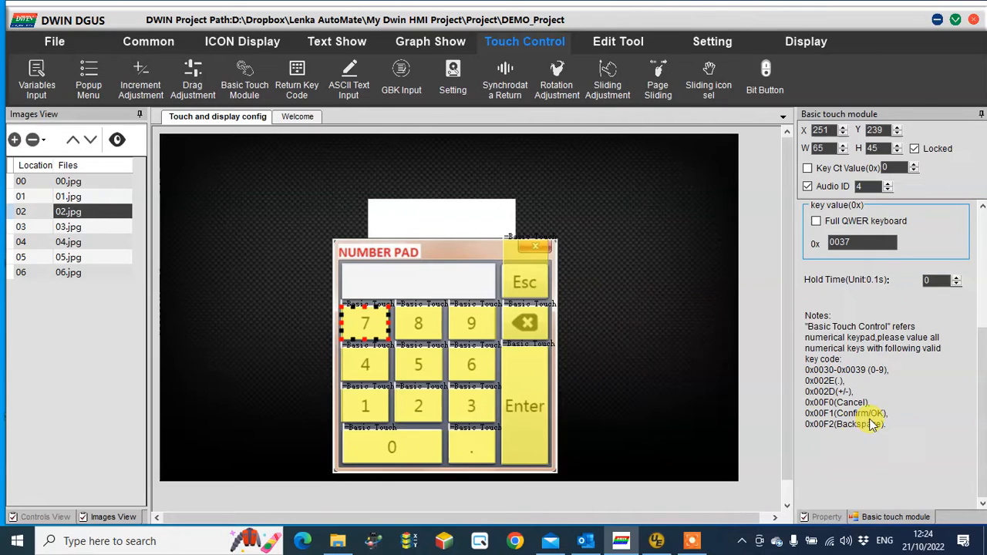
double_click(839, 242)
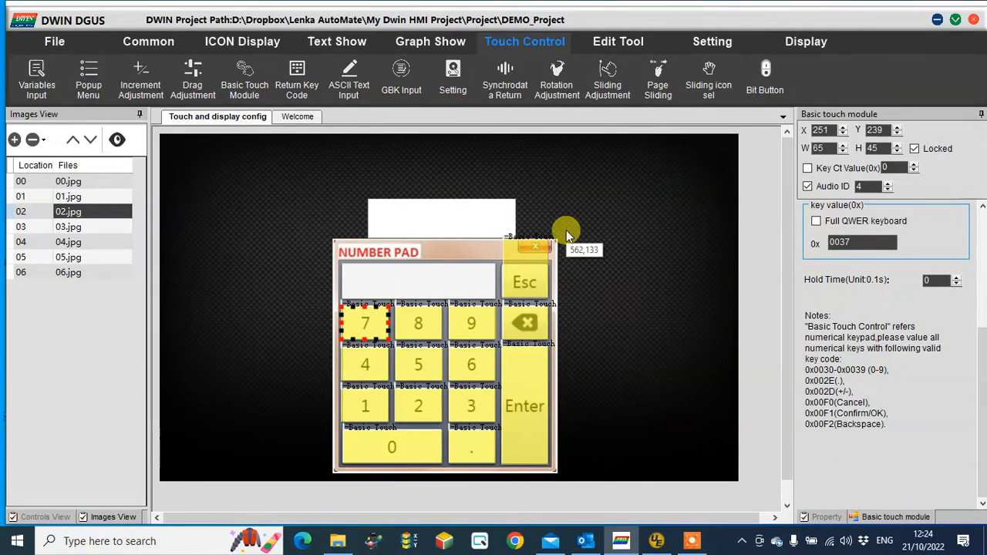
Return to page 01.jpg and inspect the properties of the Relay-1 variable icon.
click(21, 199)
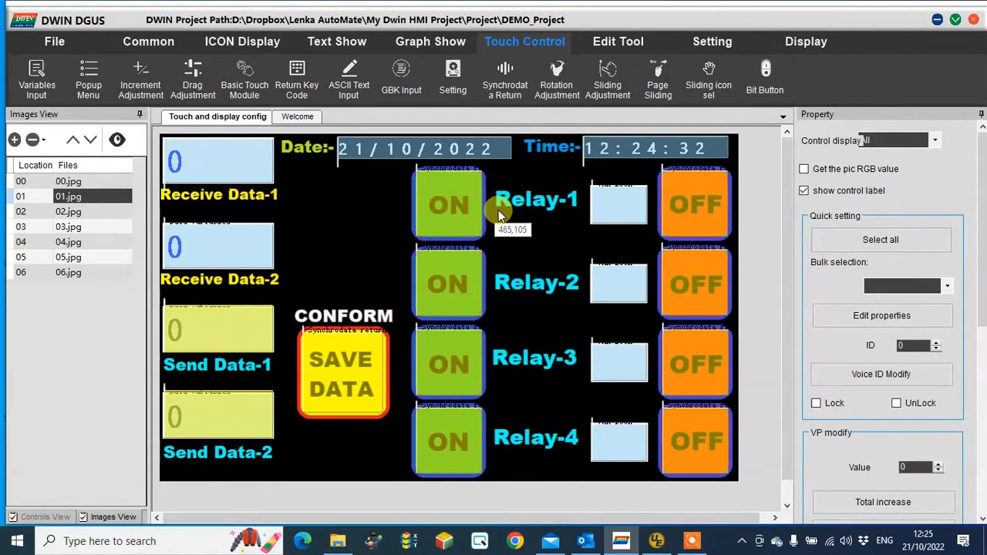
click(624, 208)
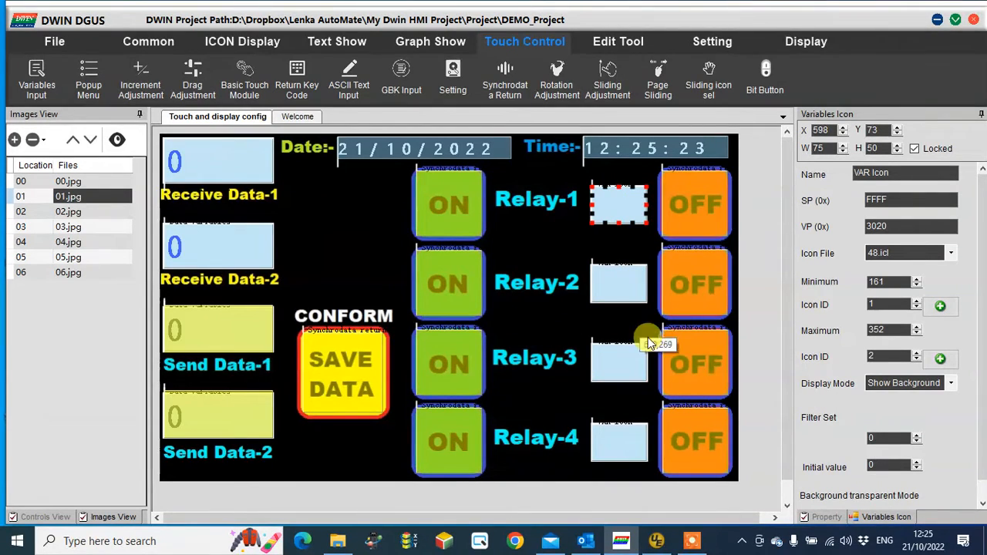
Switch to 22_Config.bin in UltraEdit and highlight address bytes 10 00 in row 1c010h and 10 01 in row 1c020h.
click(936, 19)
click(663, 538)
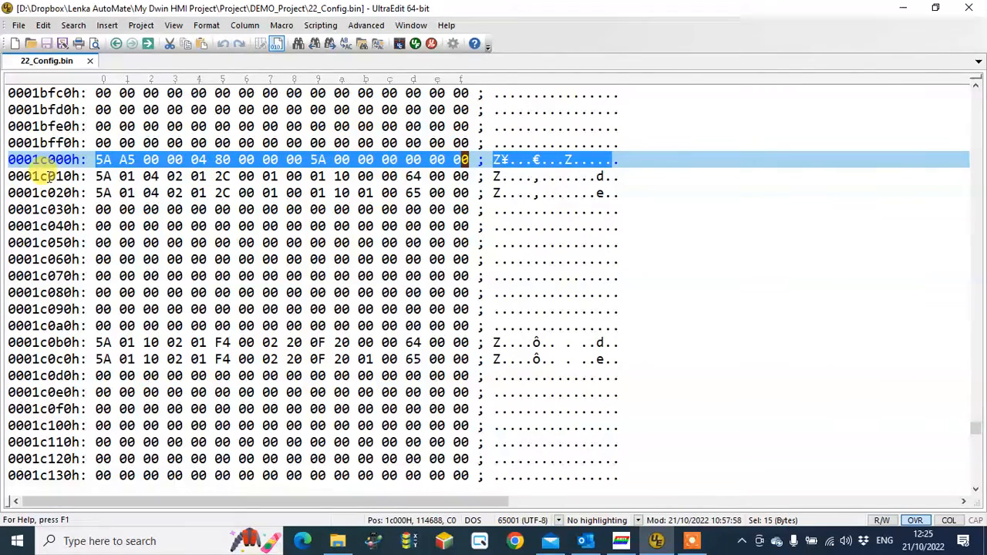
click(14, 176)
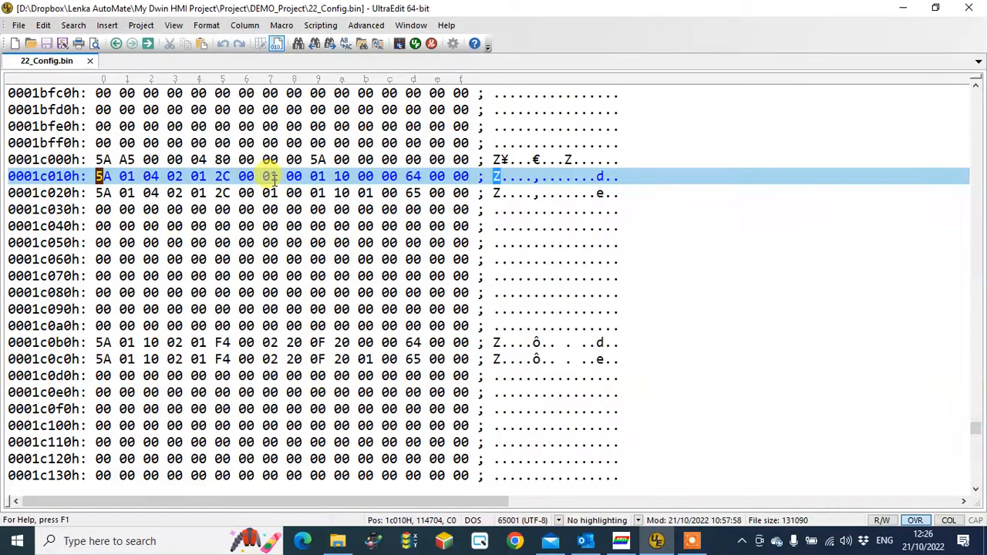
click(341, 176)
drag(342, 176, 363, 176)
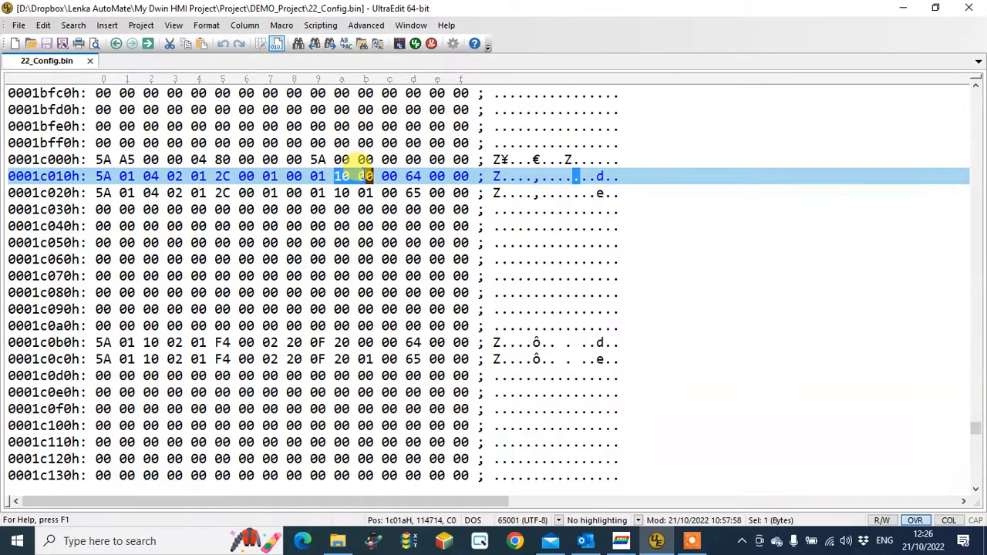
drag(339, 192, 353, 193)
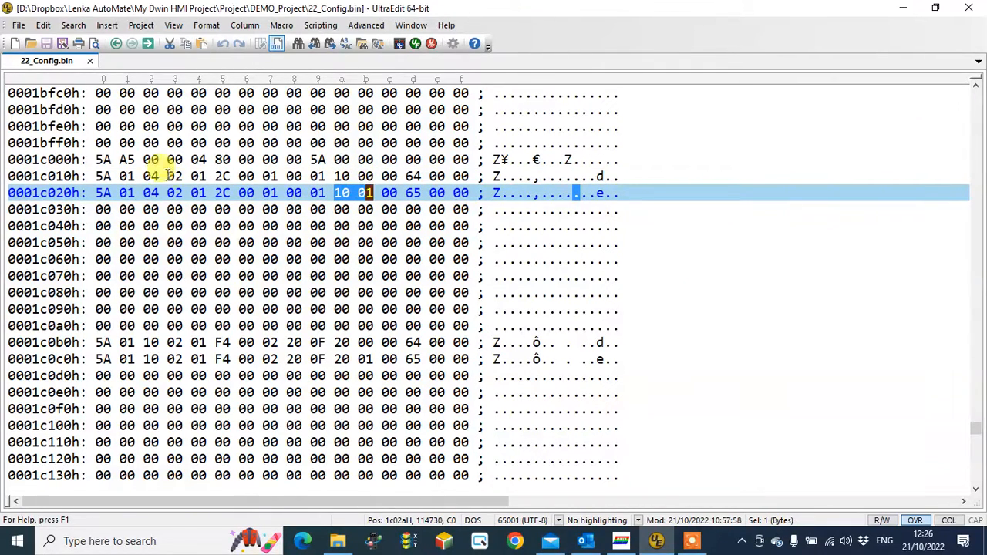
Check the VP addresses of the Receive Data-1 and Receive Data-2 displays in DWIN DGUS.
click(621, 541)
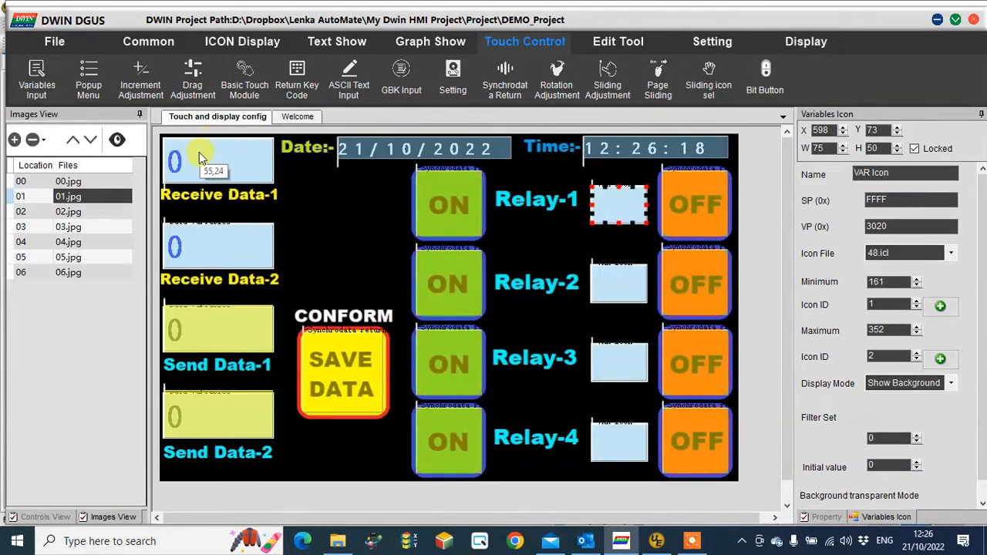
click(199, 160)
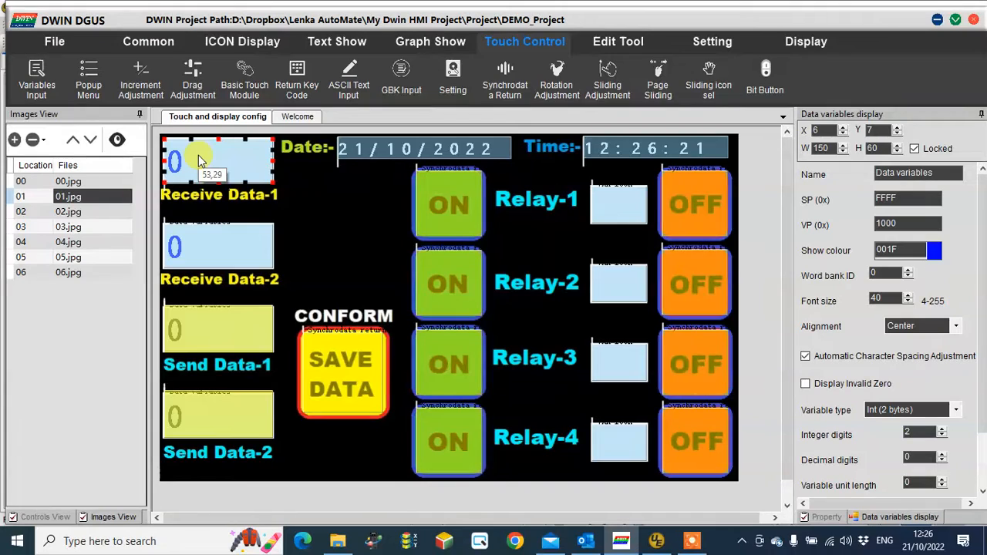
click(185, 246)
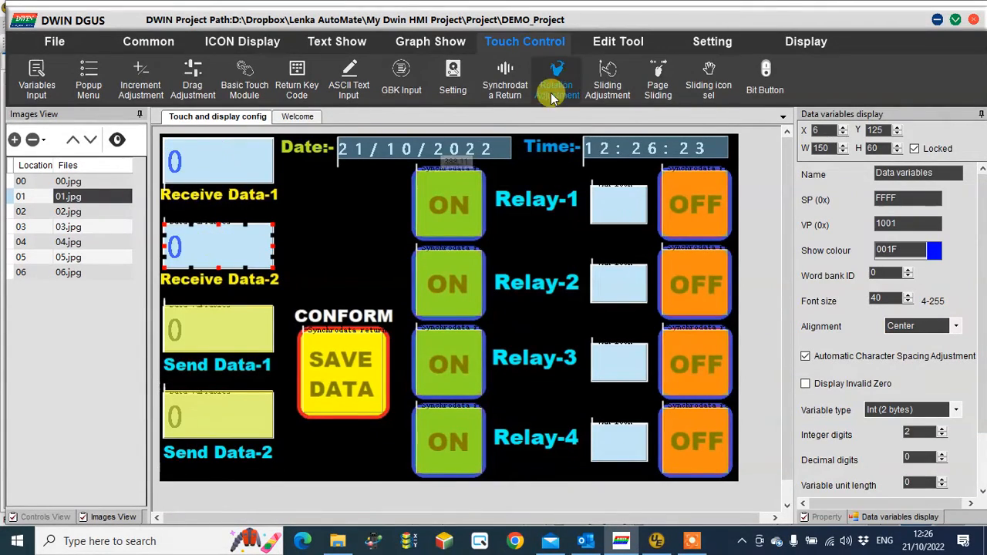
click(937, 21)
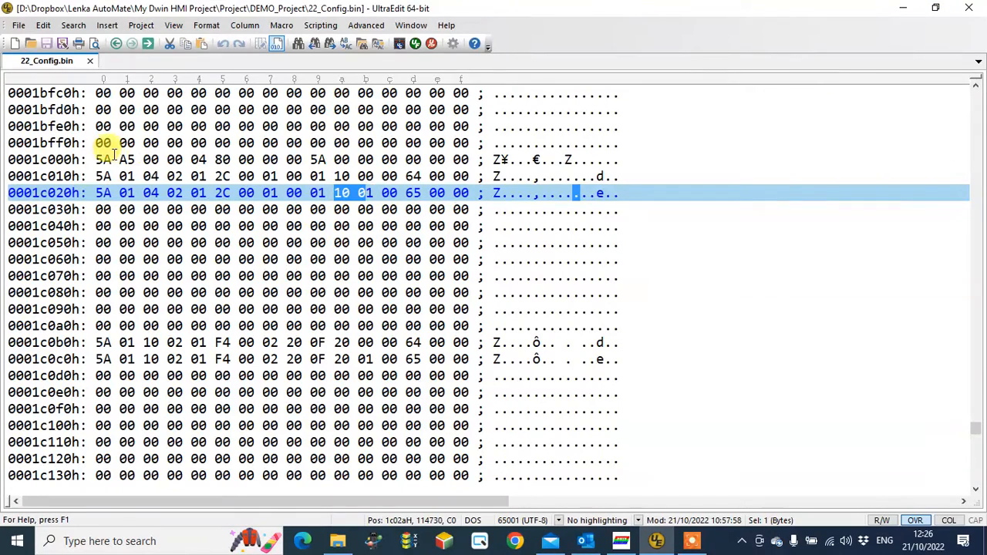
Highlight the two receive command rows 1c010h to 1c020h and the header row 1c000h in 22_Config.bin.
click(93, 176)
drag(96, 177, 463, 194)
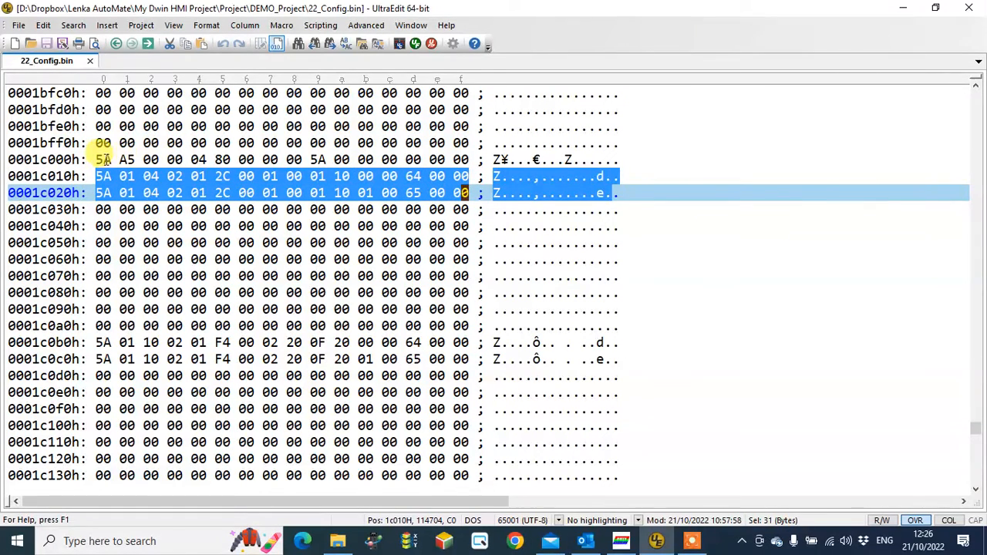
drag(99, 158, 459, 158)
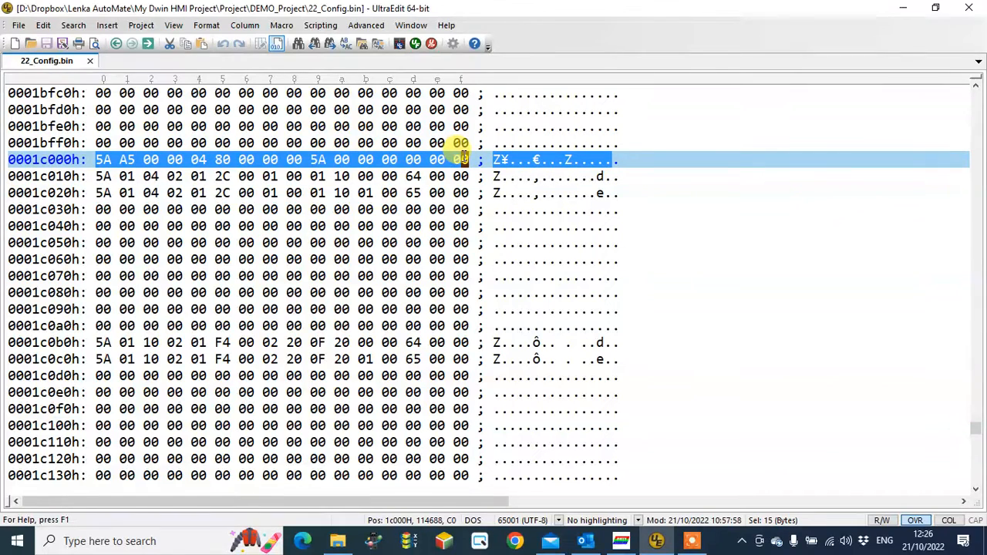
Highlight the two send command rows 1c0b0h to 1c0c0h in the configuration file.
click(98, 341)
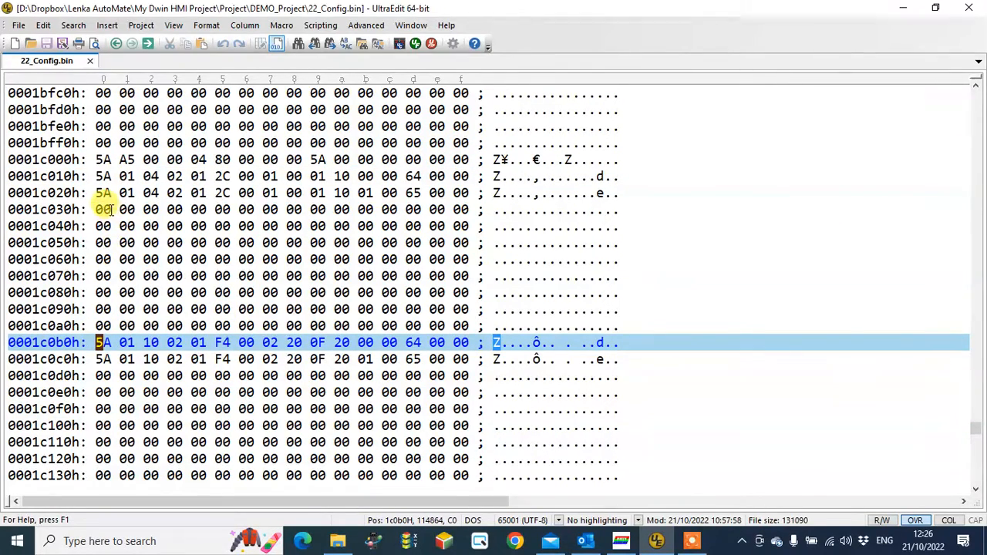
scroll(174, 292, down, 1)
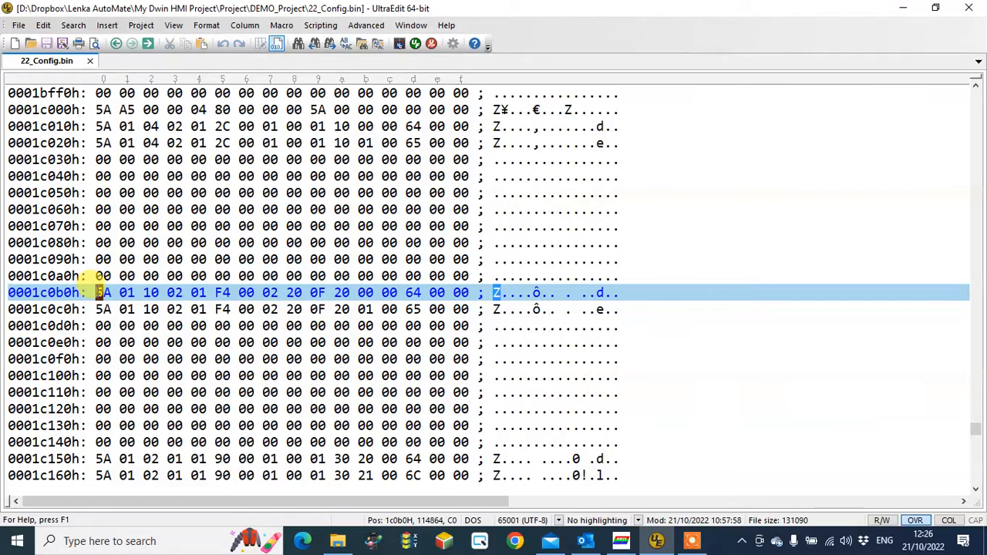
drag(102, 292, 463, 309)
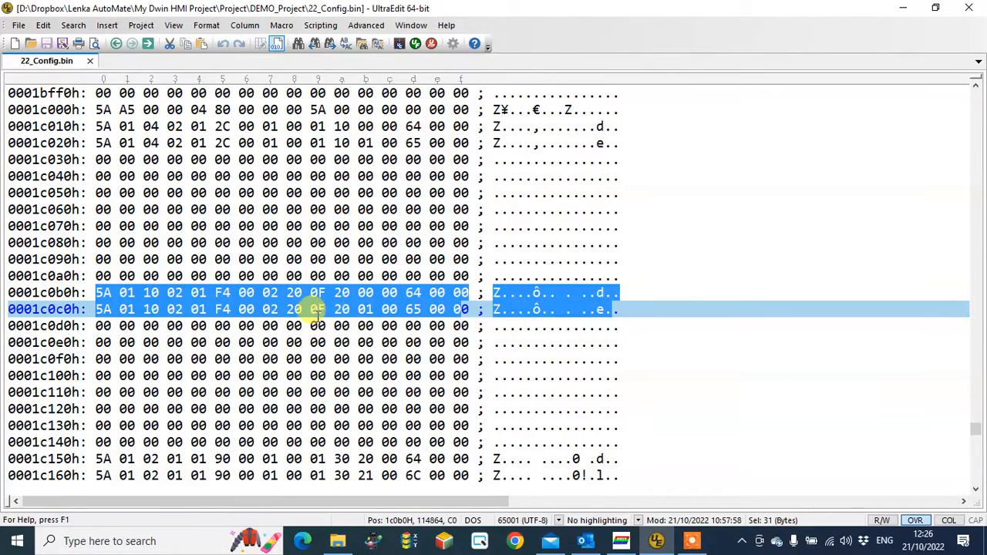
Inspect the Send Data-1 and Send Data-2 input fields in DWIN DGUS and return to UltraEdit.
click(624, 540)
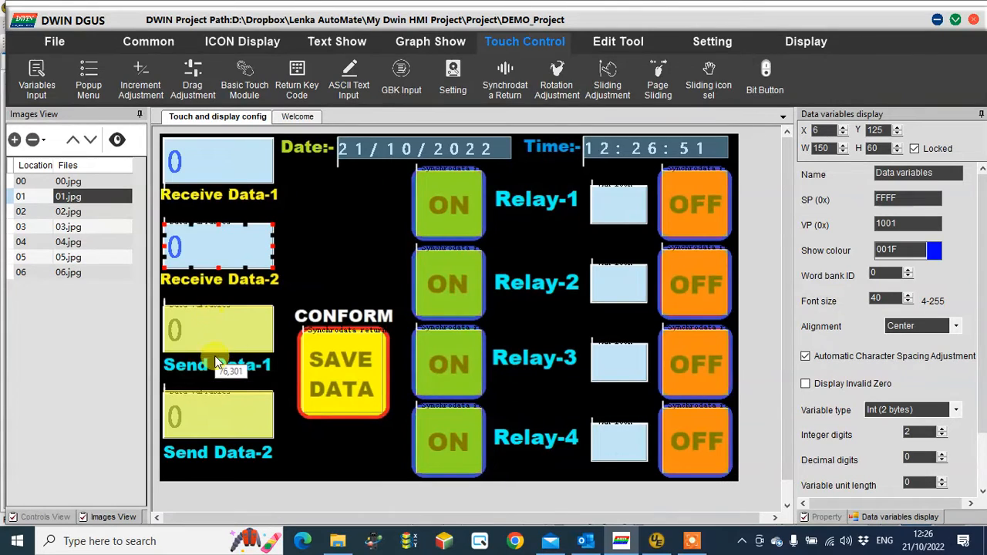
click(219, 329)
click(229, 414)
click(654, 537)
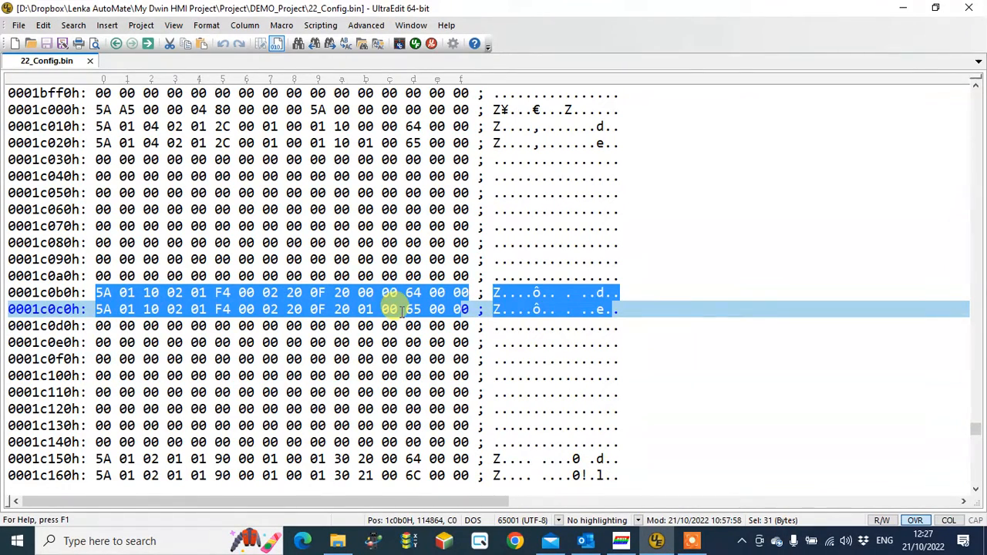
Examine the four command rows 1c150h to 1c180h one by one, glancing at the DWIN DGUS page for comparison.
scroll(401, 311, down, 4)
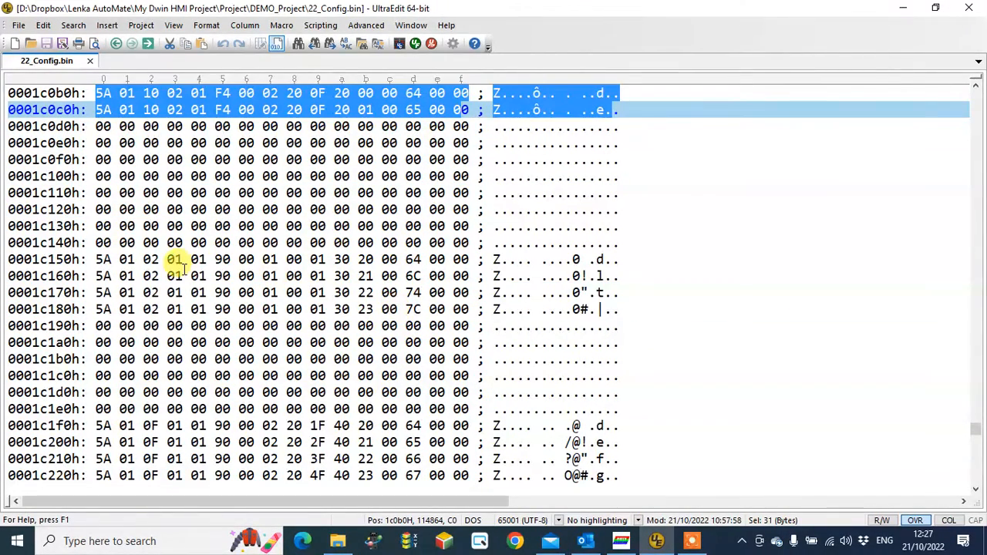
click(102, 259)
click(104, 274)
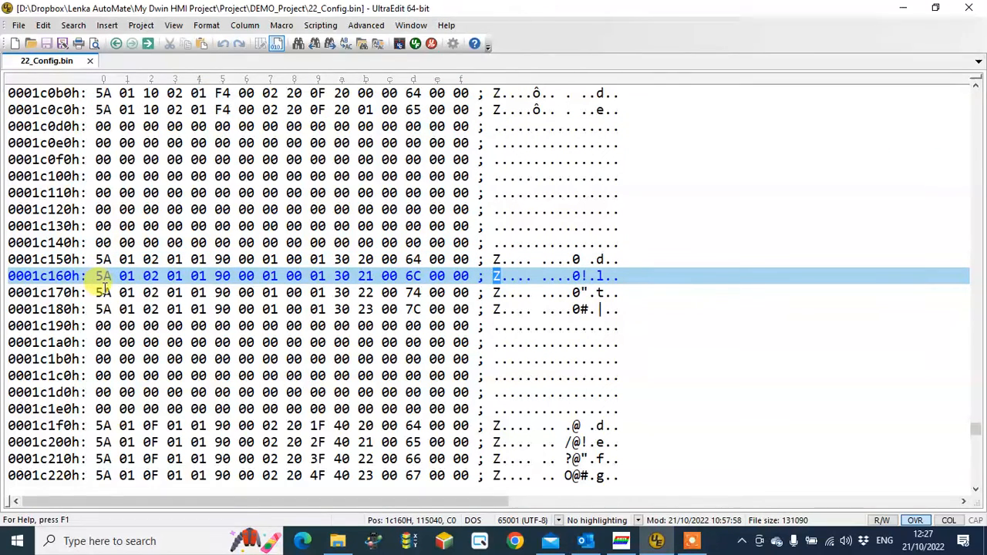
click(102, 292)
click(103, 308)
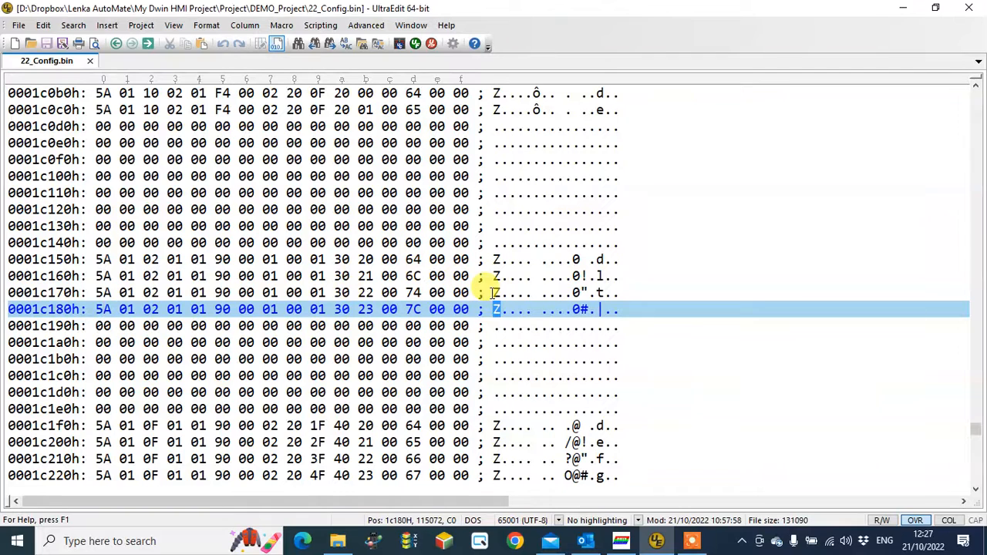
click(626, 541)
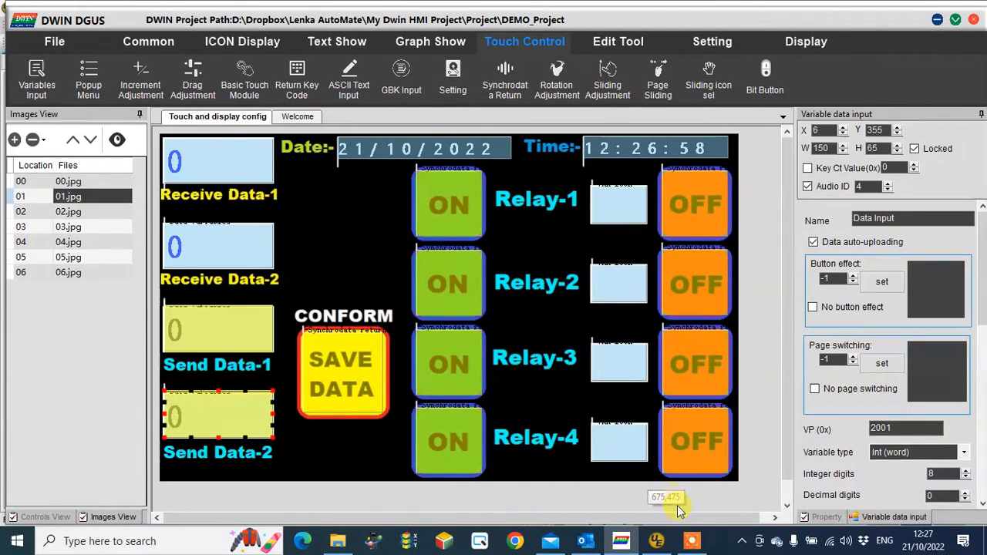
click(656, 541)
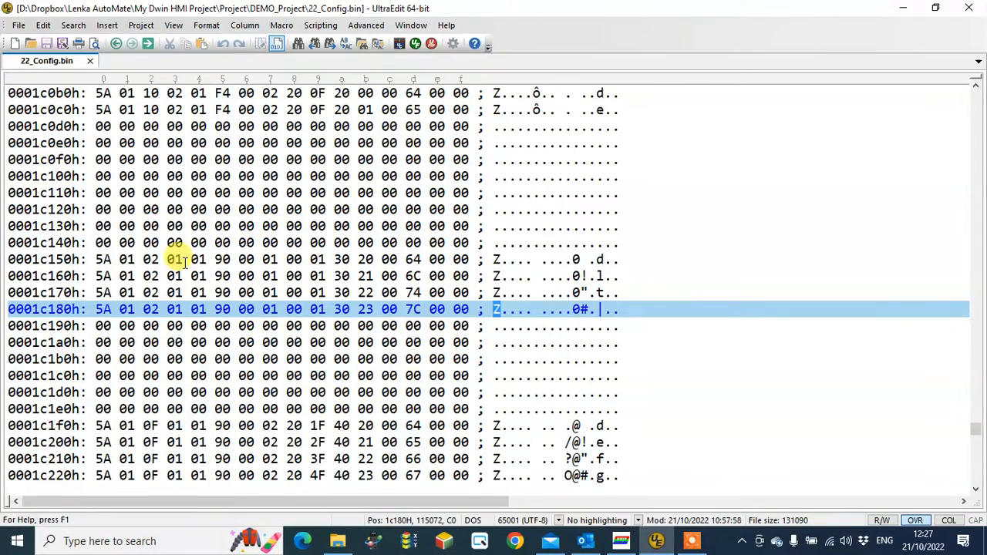
Highlight the four command rows 1c150h to 1c180h, followed by the four rows 1c1f0h to 1c220h.
drag(98, 255, 460, 309)
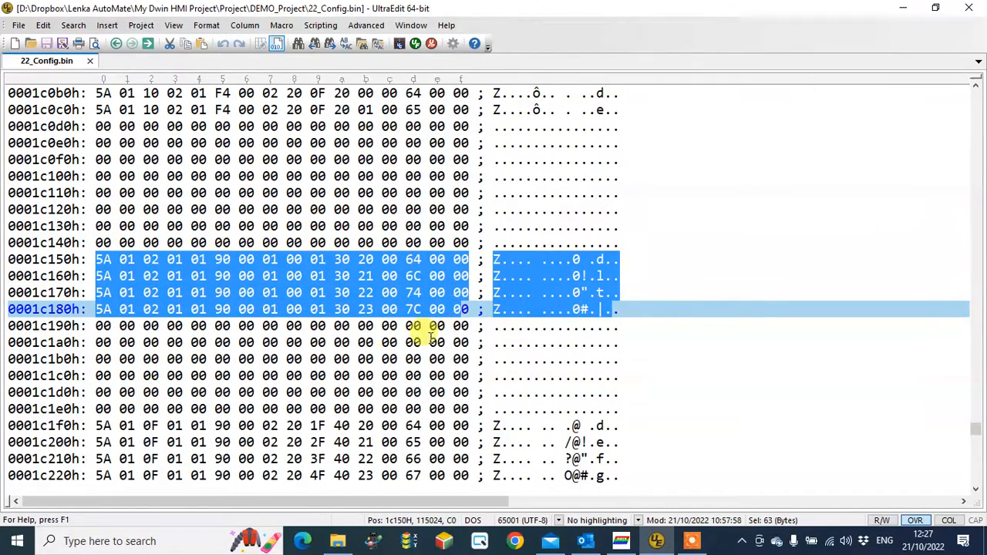
scroll(319, 373, down, 1)
scroll(318, 376, down, 3)
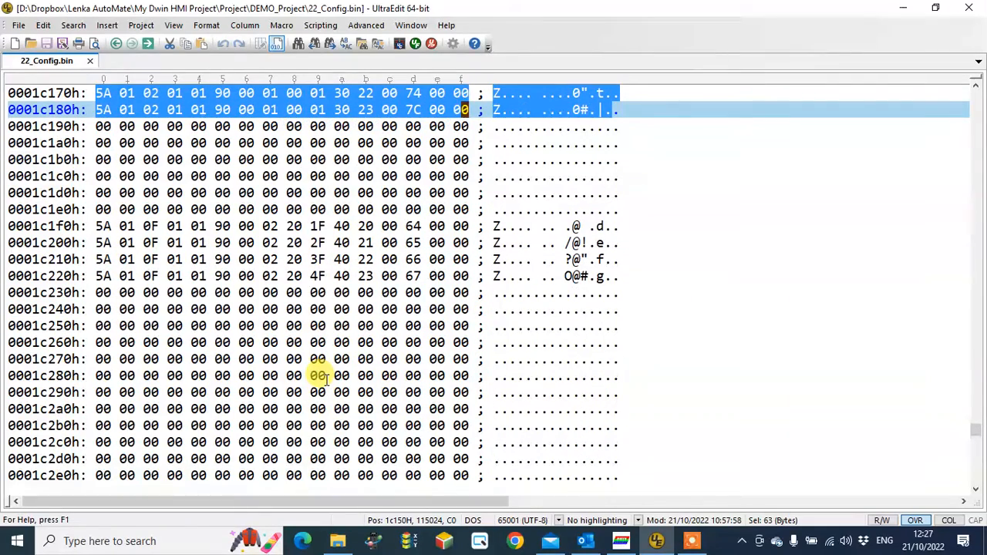
drag(98, 226, 461, 279)
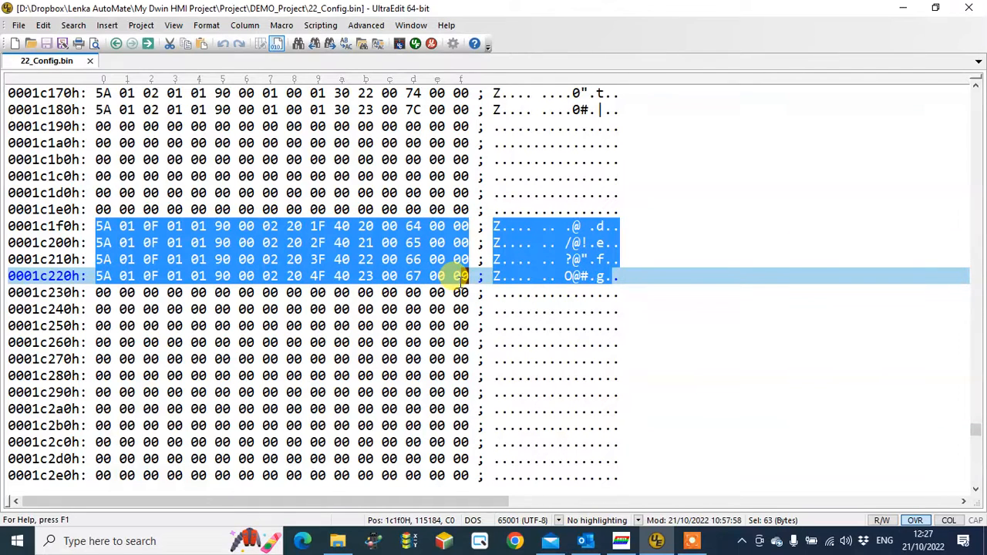
Inspect the Relay-1 and Relay-2 ON and OFF buttons in DWIN DGUS, comparing them with rows 1c1f0h to 1c220h in UltraEdit.
click(655, 541)
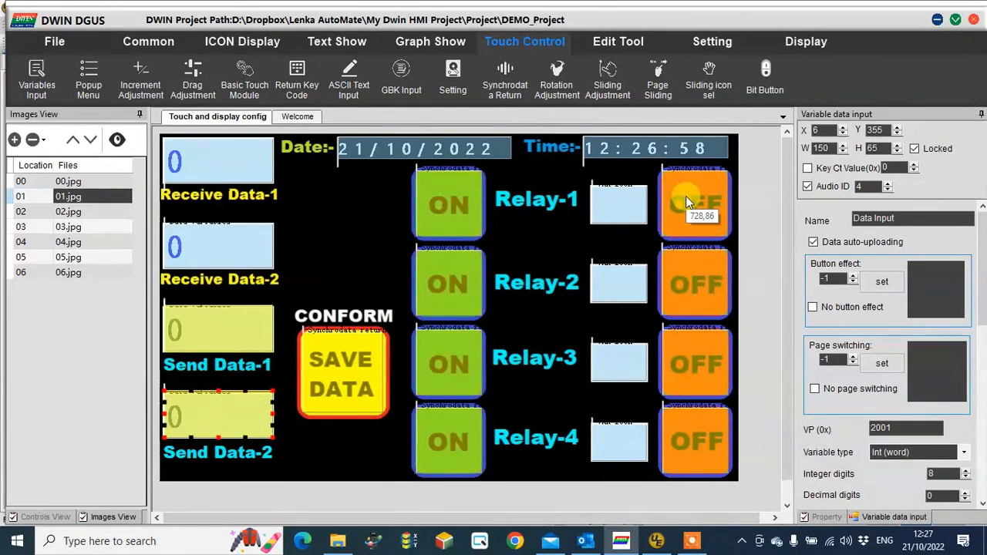
click(471, 284)
click(696, 284)
click(464, 196)
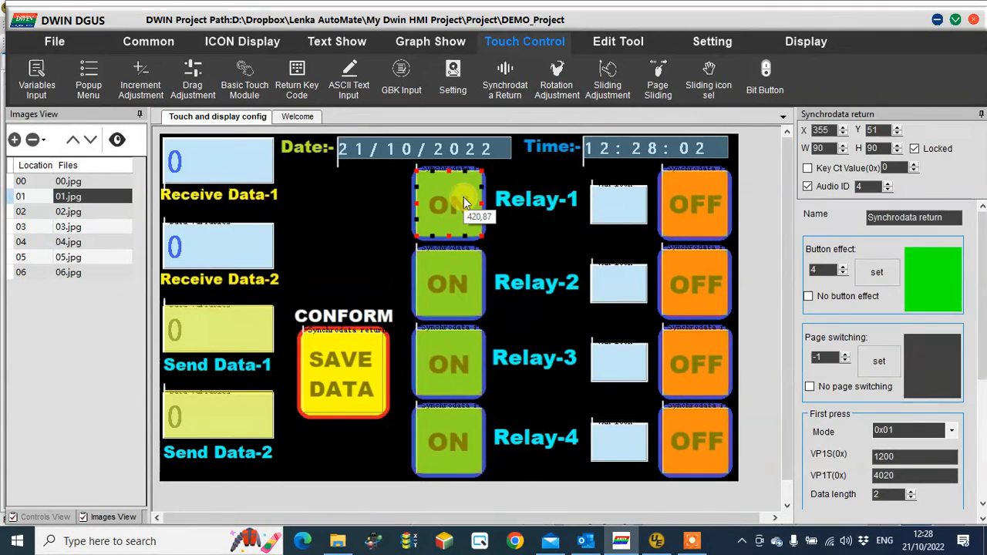
click(700, 193)
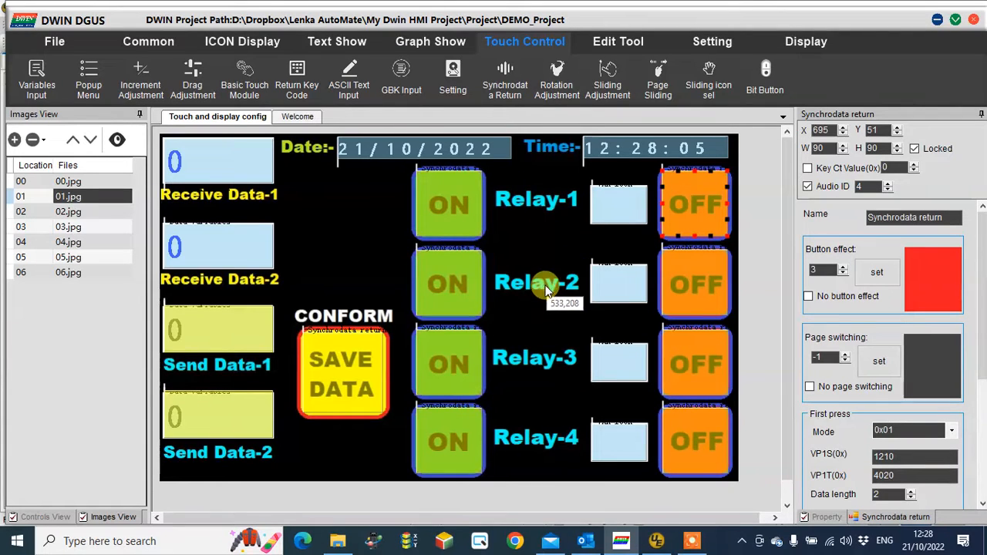
mouse_move(656, 540)
click(648, 497)
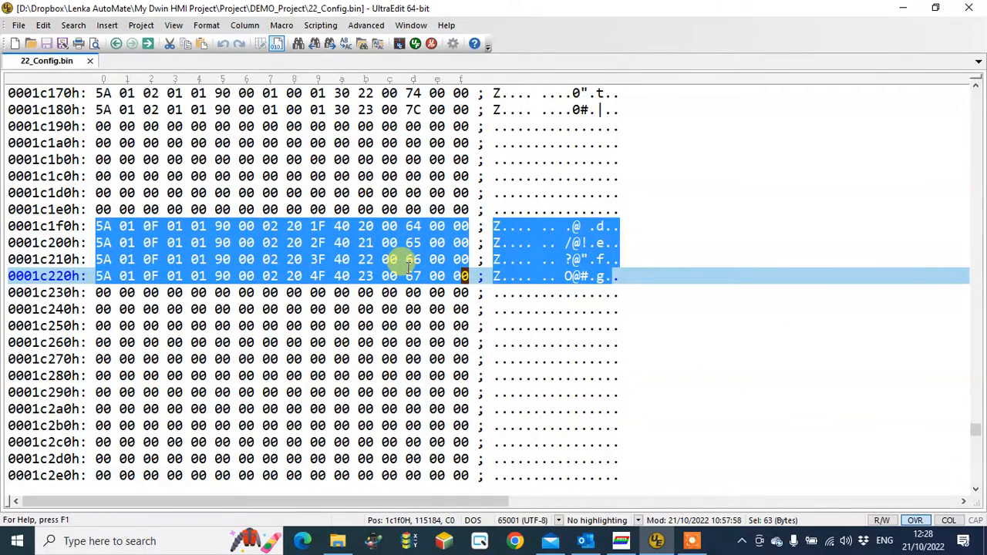
mouse_move(656, 536)
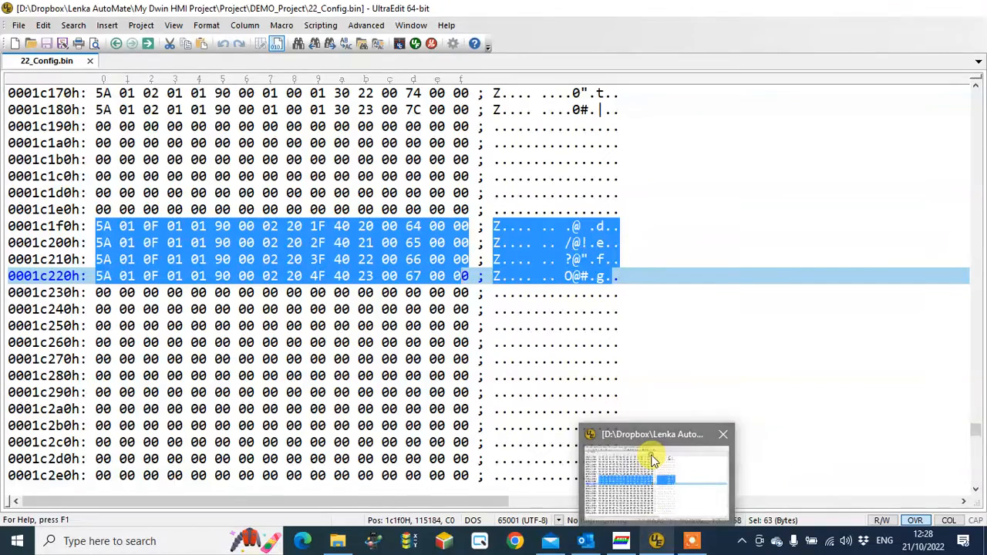
click(625, 543)
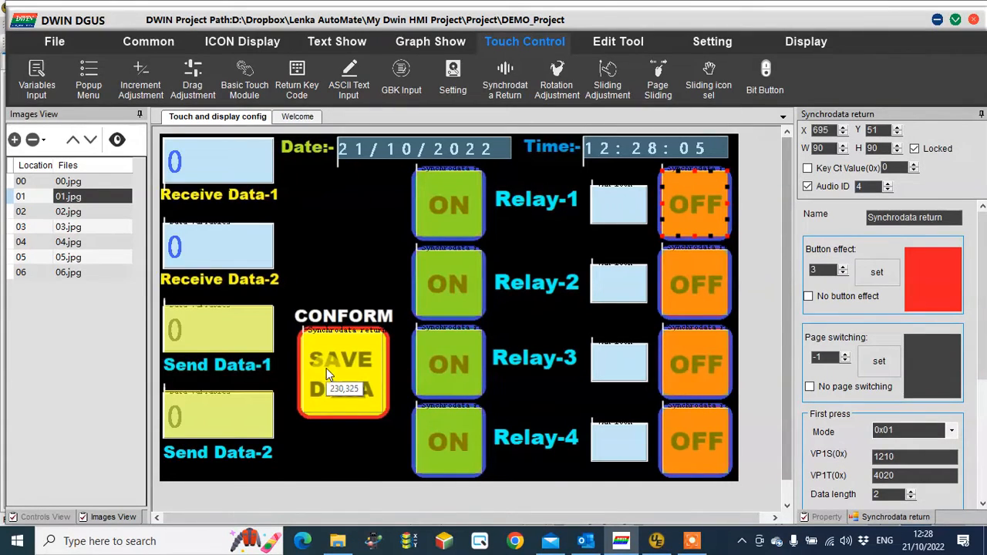
click(658, 544)
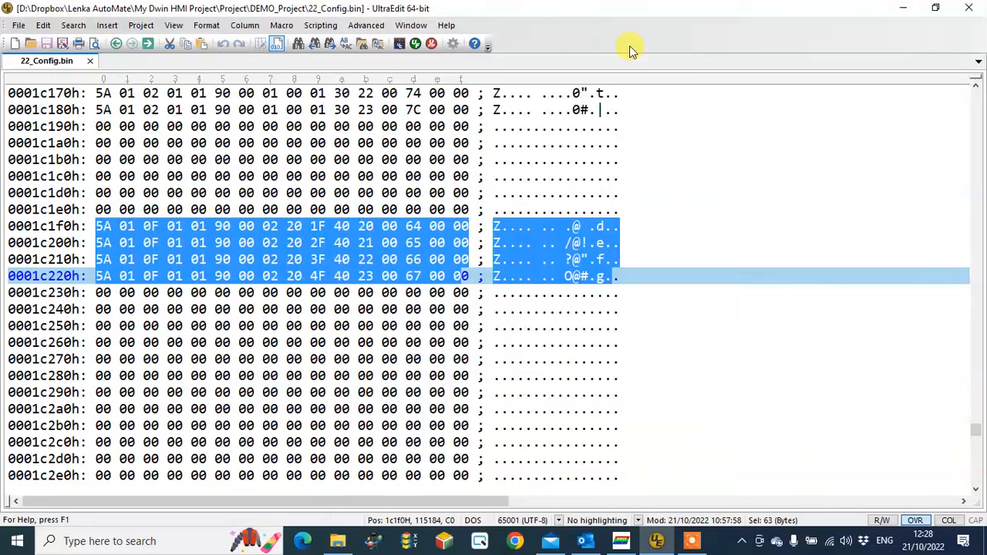
Minimize UltraEdit and point out the 22_Config and DWINOS_T5L_Modbus_V7 files of the DEMO_Project folder in File Explorer.
click(903, 8)
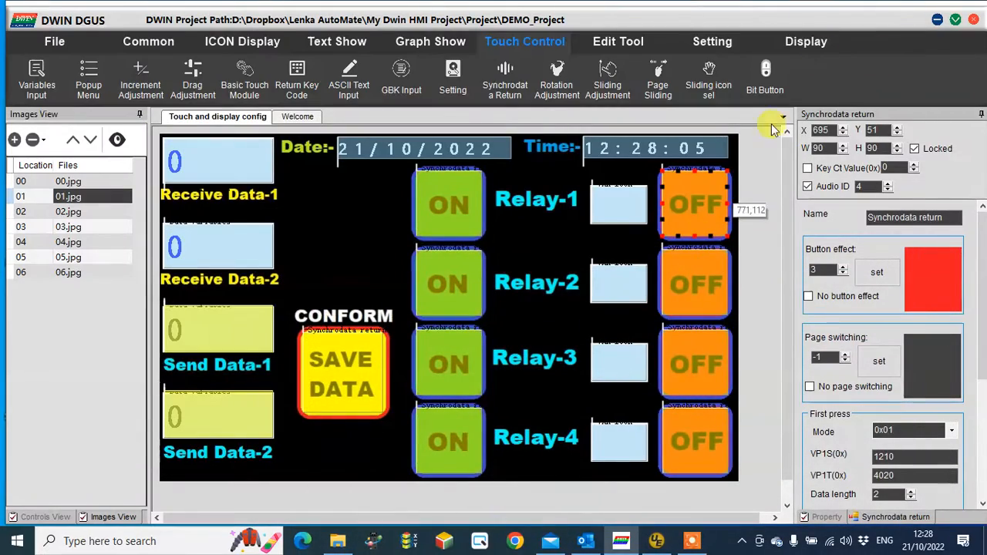
click(805, 41)
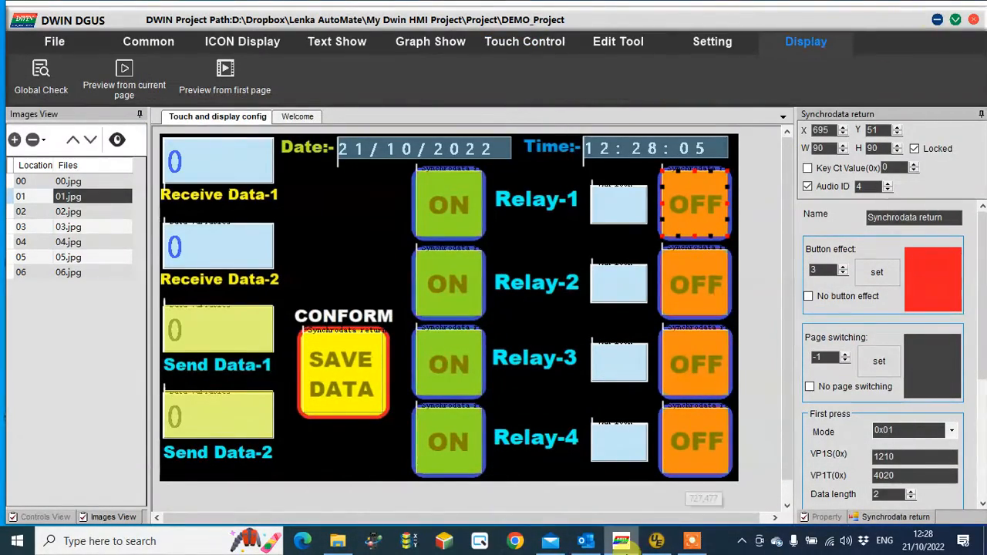
click(340, 543)
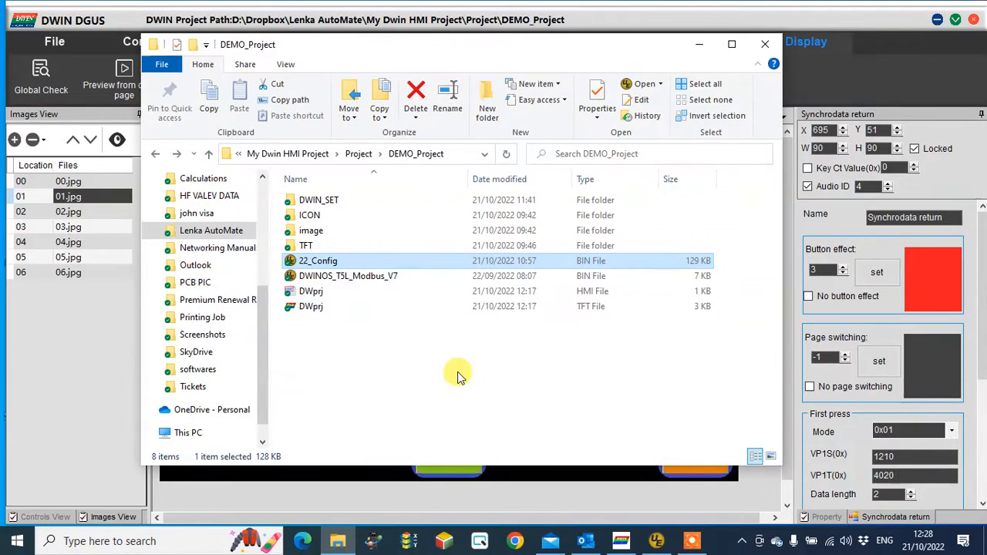
click(330, 276)
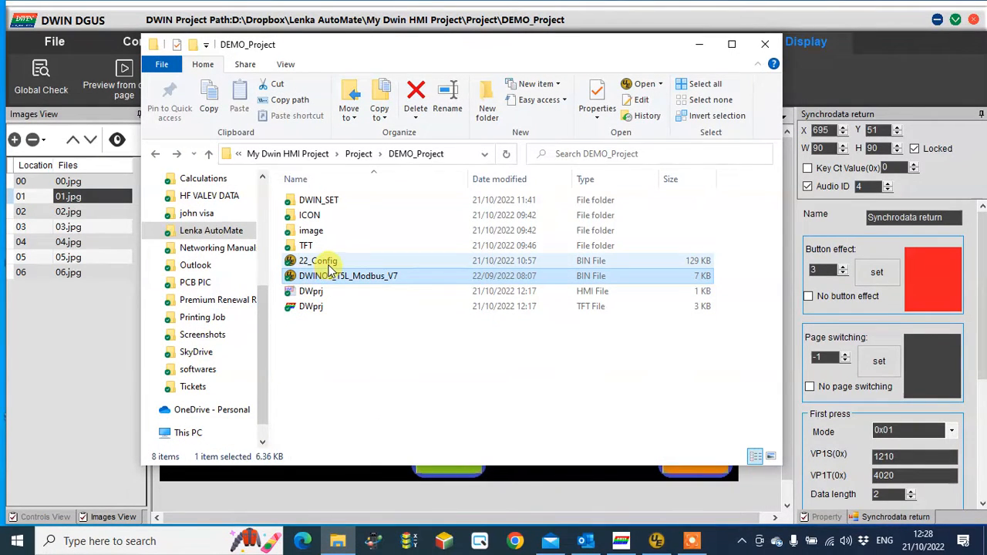
click(330, 263)
click(339, 279)
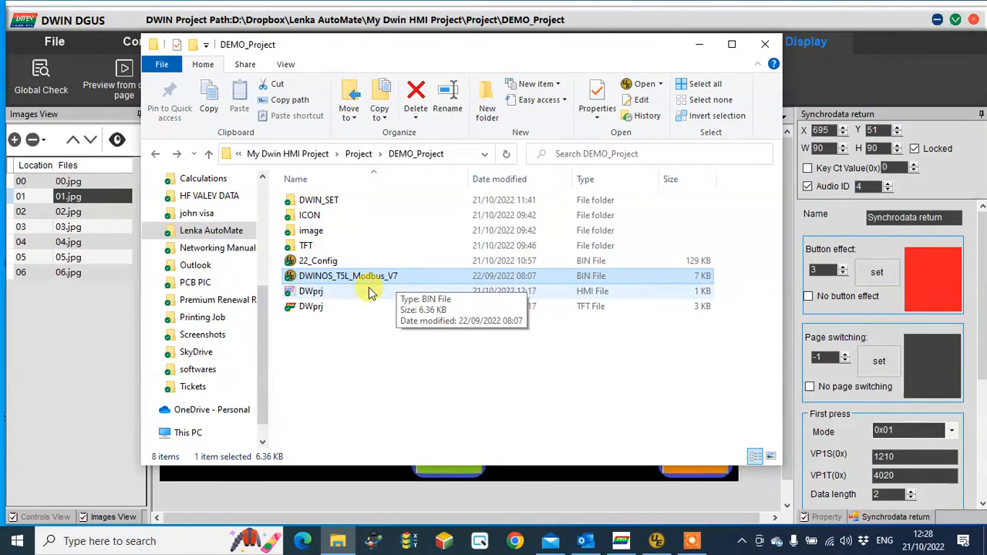
Examine the contents of the DWIN_SET folder and return to DEMO_Project.
click(337, 202)
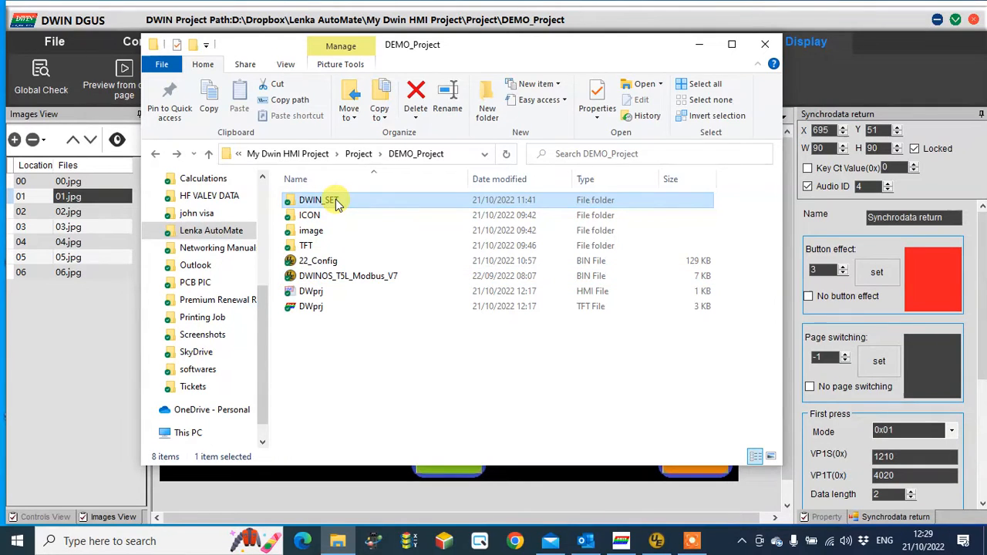
double_click(337, 202)
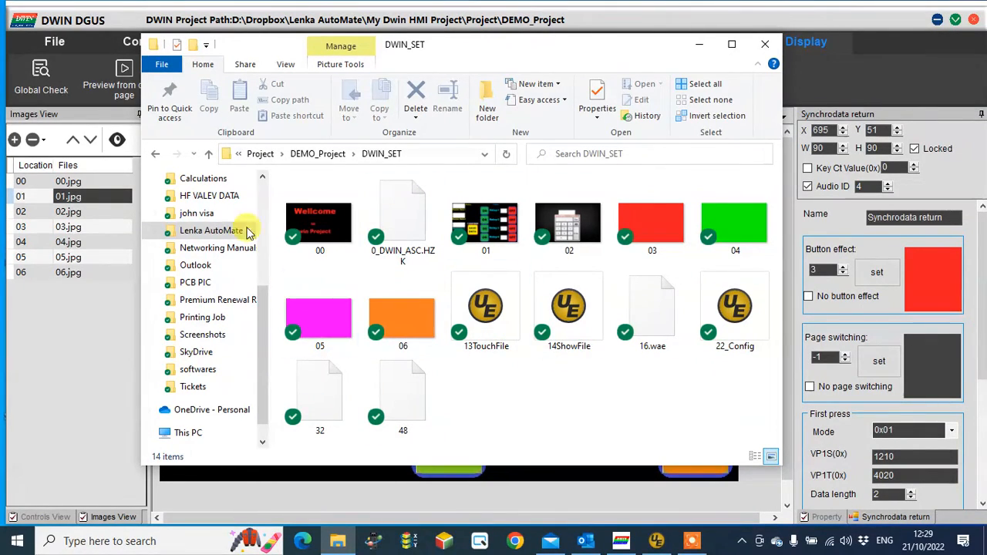
click(154, 152)
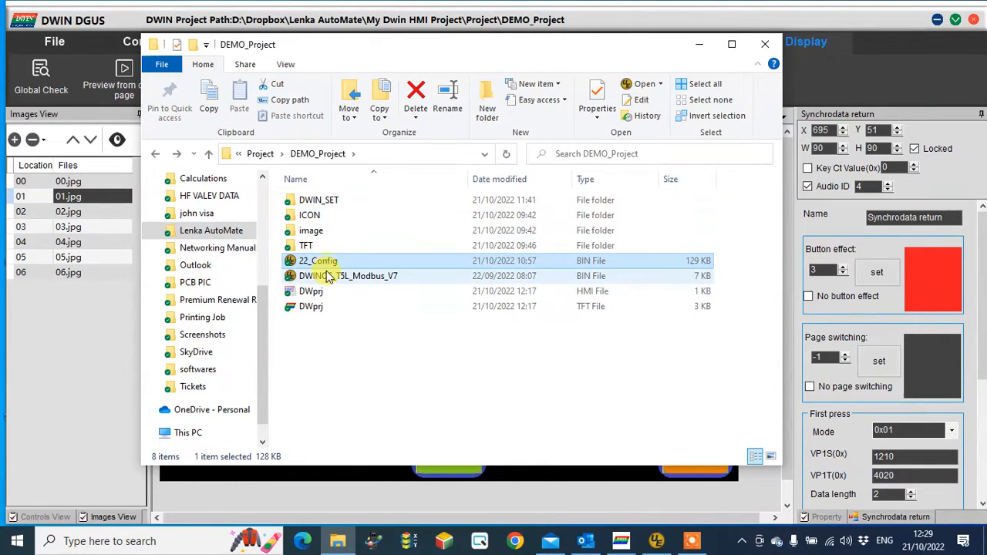
Point out DWINOS_T5L_Modbus_V7 and 22_Config once more, check DWIN_SET for the project files, and go back to DEMO_Project.
click(328, 277)
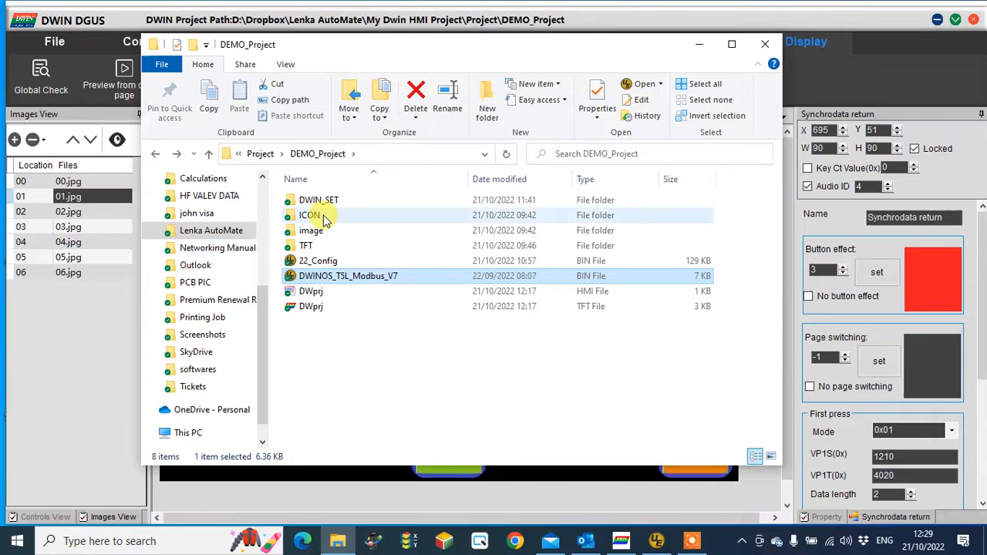
click(328, 262)
click(333, 280)
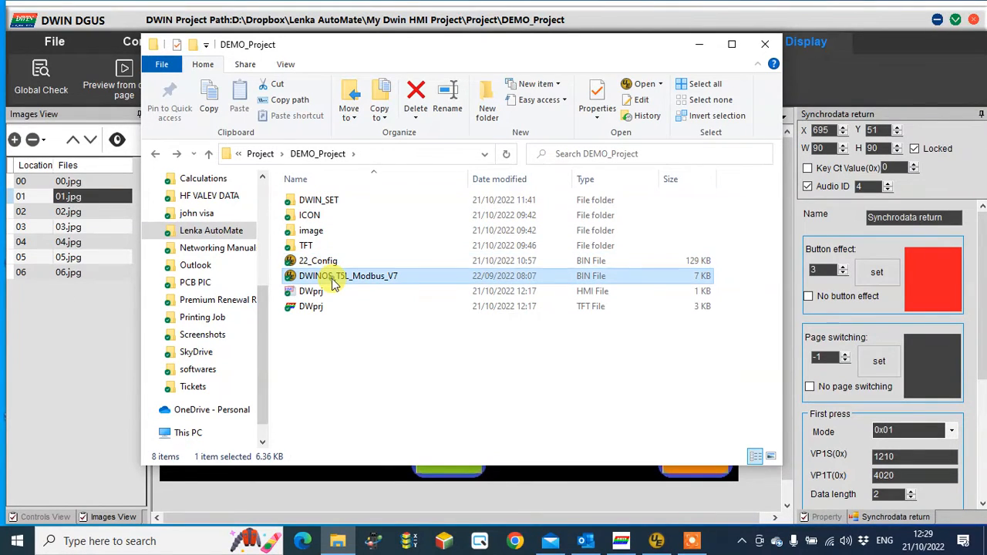
double_click(336, 201)
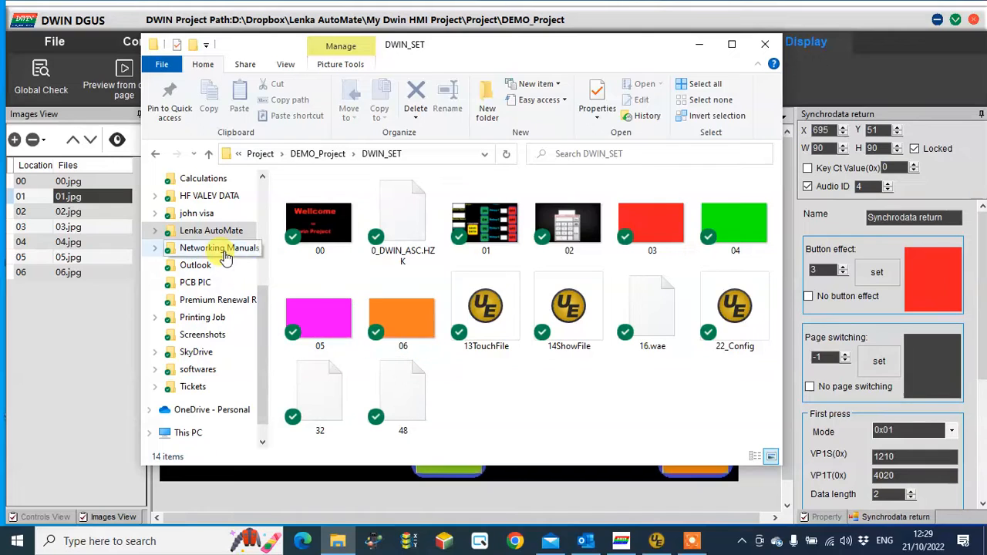
click(154, 154)
click(691, 540)
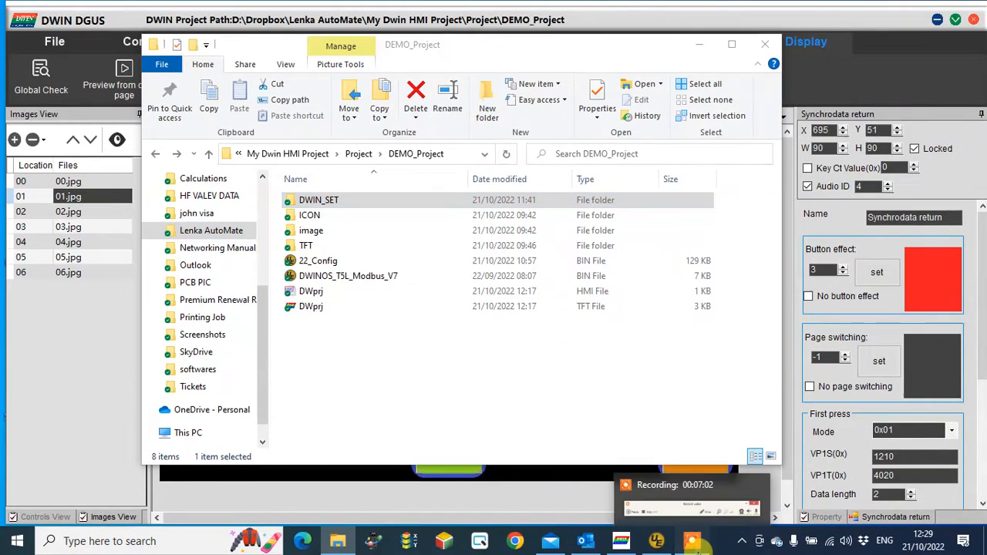
click(512, 518)
click(513, 519)
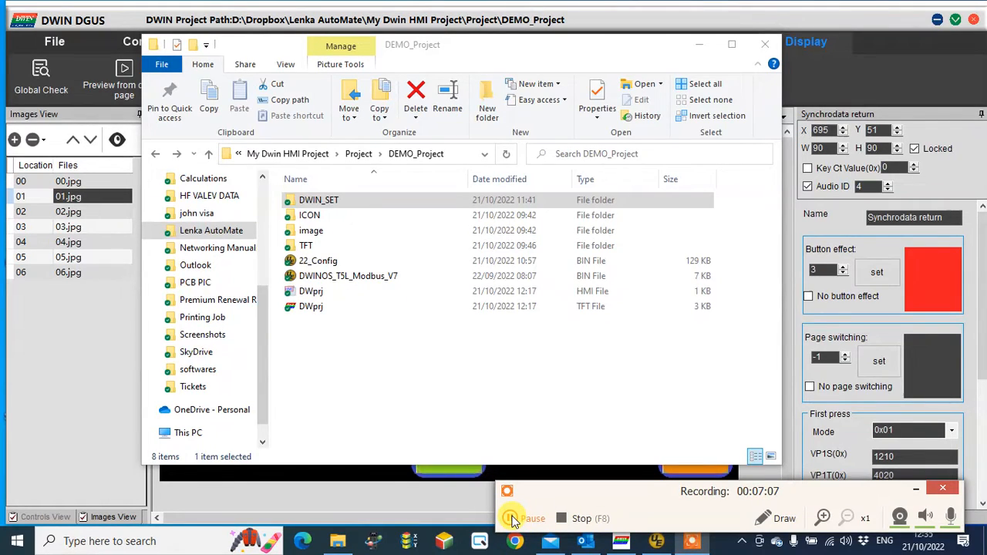
click(323, 202)
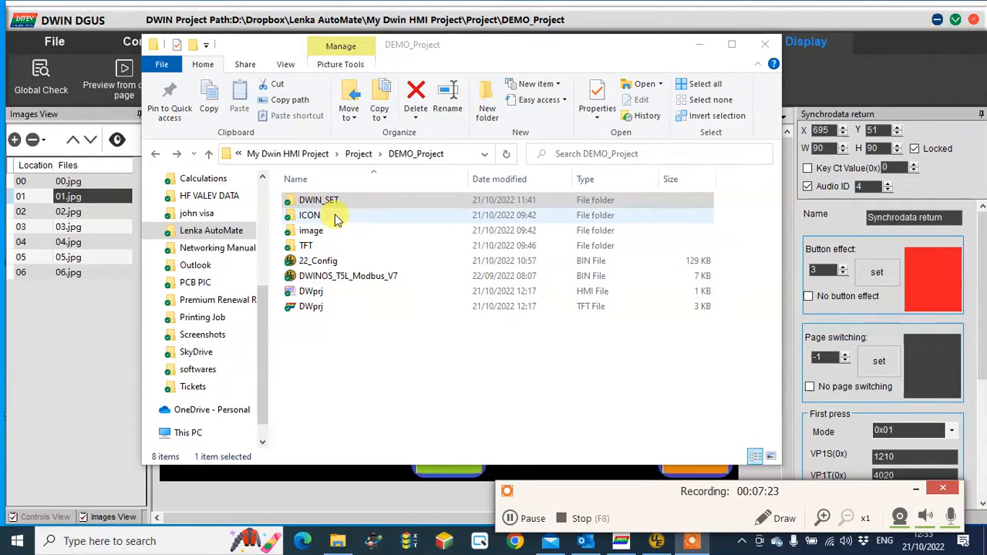
click(403, 154)
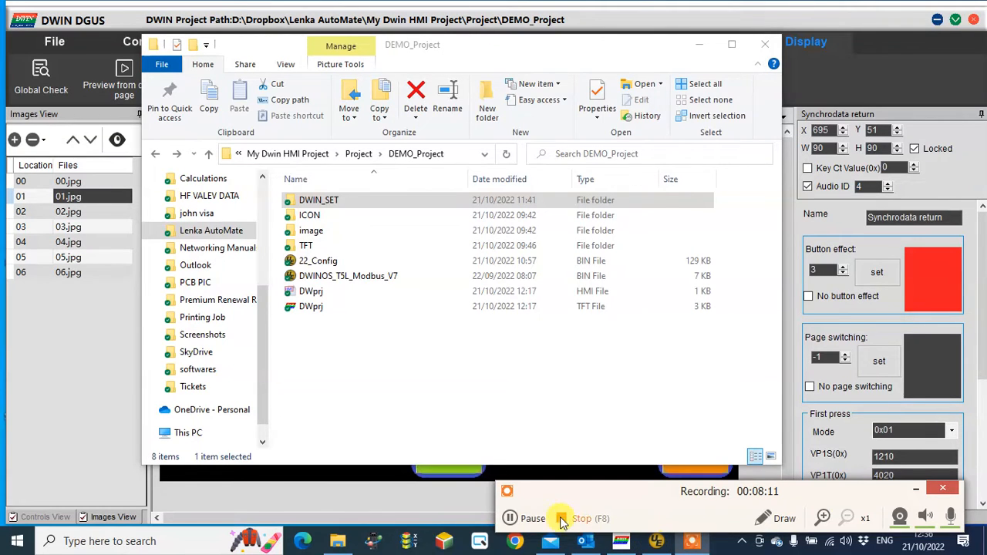
click(912, 496)
Switch to UltraEdit and highlight the block from row 2440h to the start of row 2490h in 22_Config.bin.
click(667, 544)
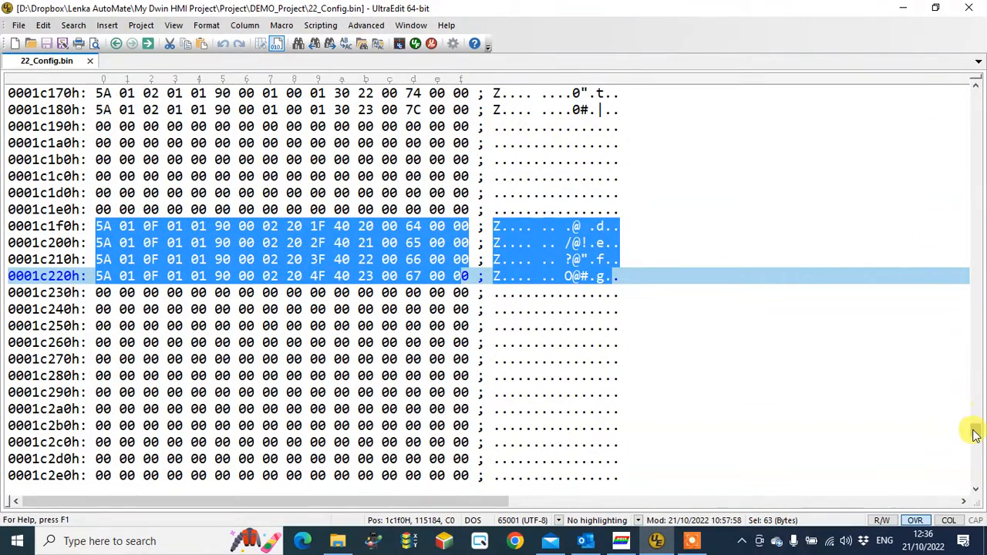
drag(975, 435, 635, 159)
scroll(637, 160, up, 12)
scroll(637, 160, up, 7)
scroll(637, 161, down, 20)
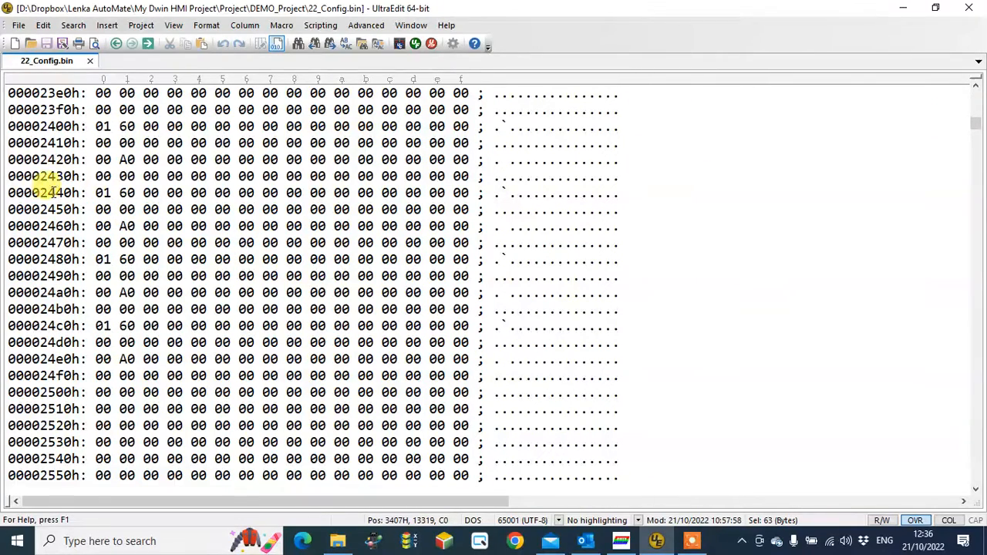
drag(11, 193, 97, 276)
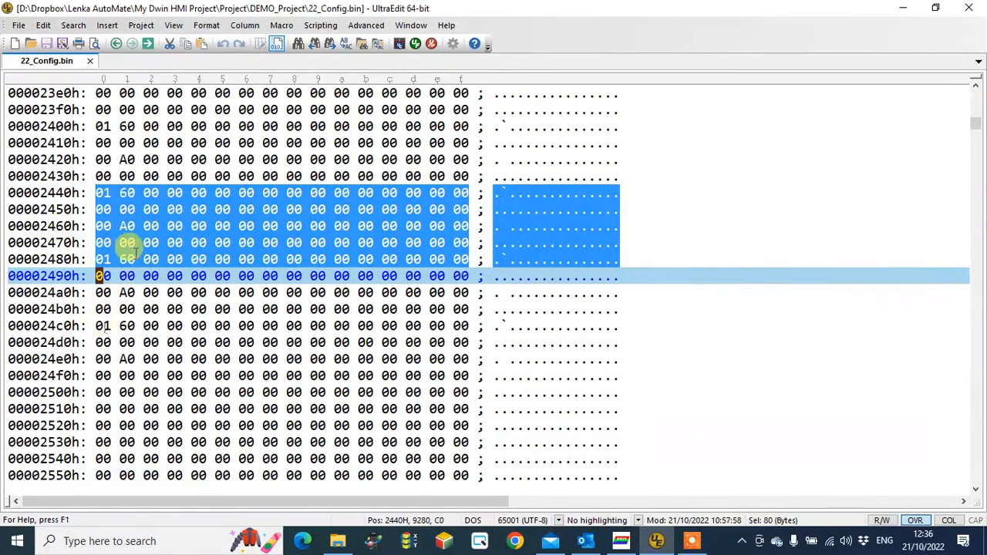
Locate the 5A entries starting at a000h and highlight rows a000h to a080h.
scroll(147, 293, down, 5)
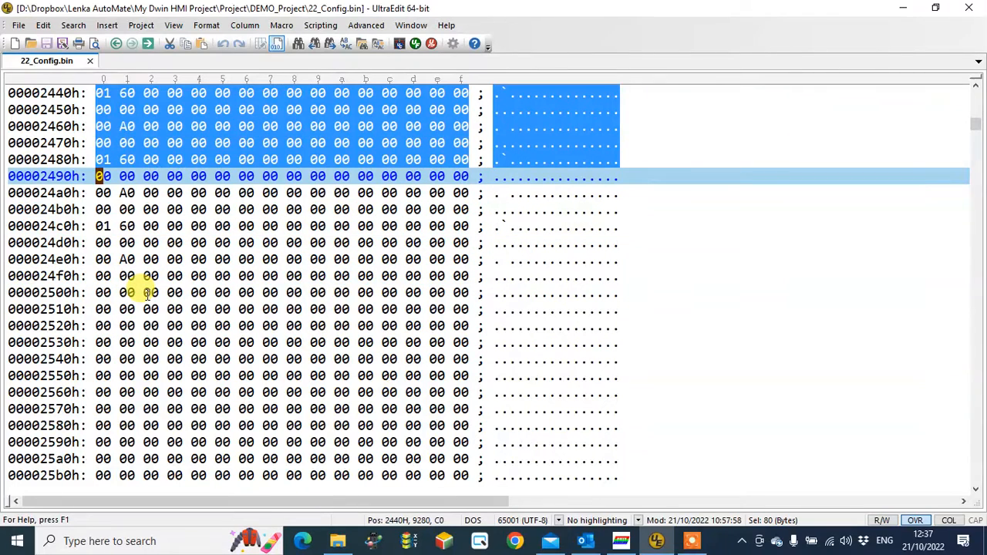
scroll(147, 293, down, 9)
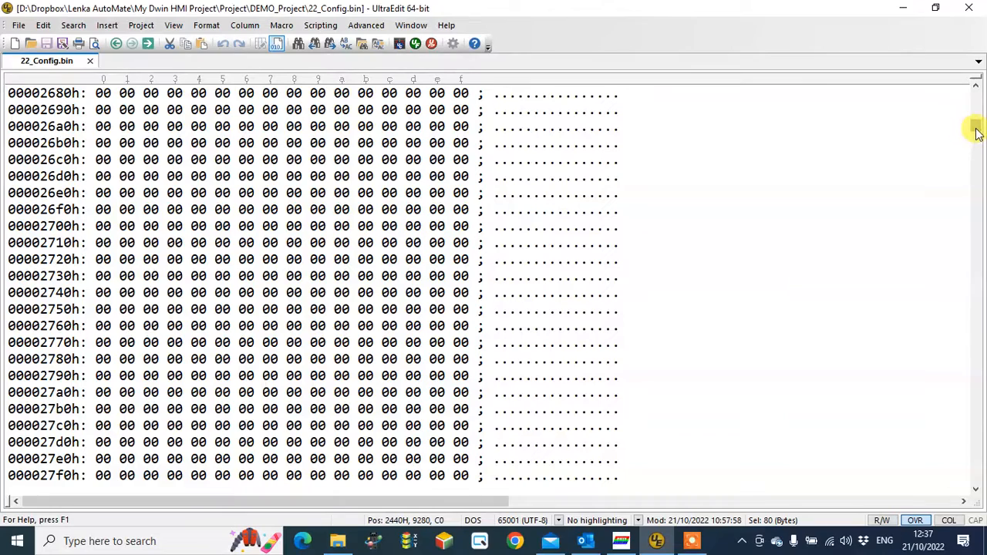
drag(976, 133, 967, 224)
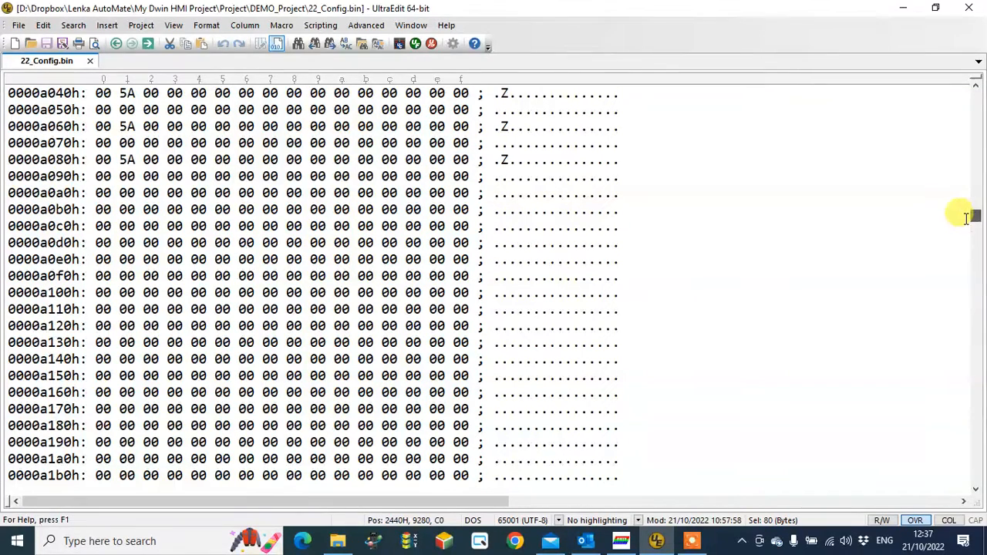
click(254, 245)
scroll(254, 243, up, 2)
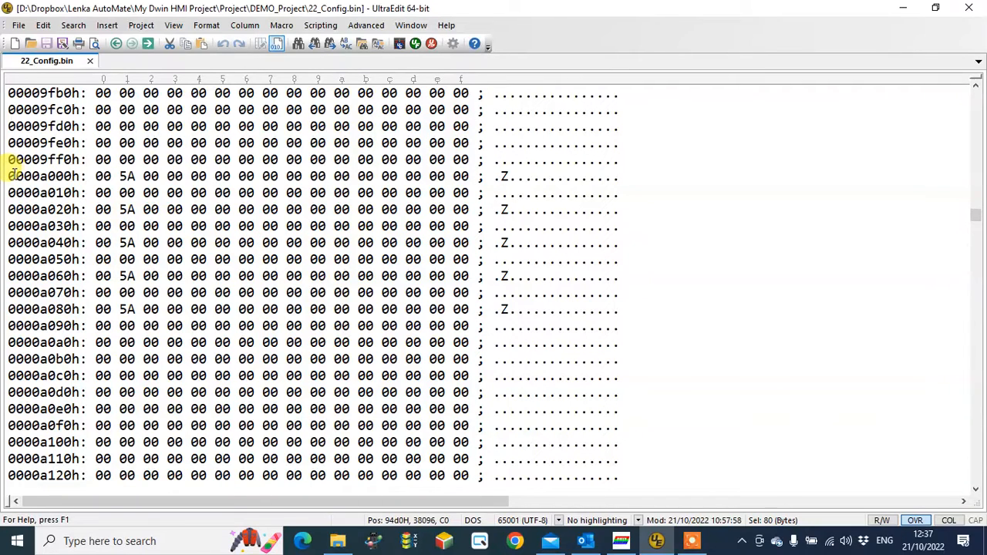
drag(7, 175, 104, 308)
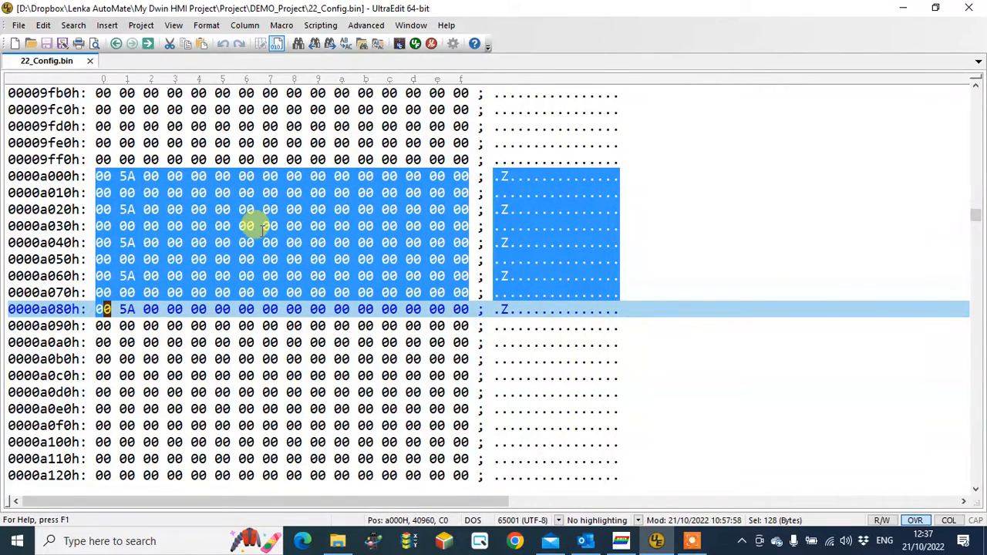
Switch to DWIN DGUS and select the Relay-1 ON button.
mouse_move(621, 540)
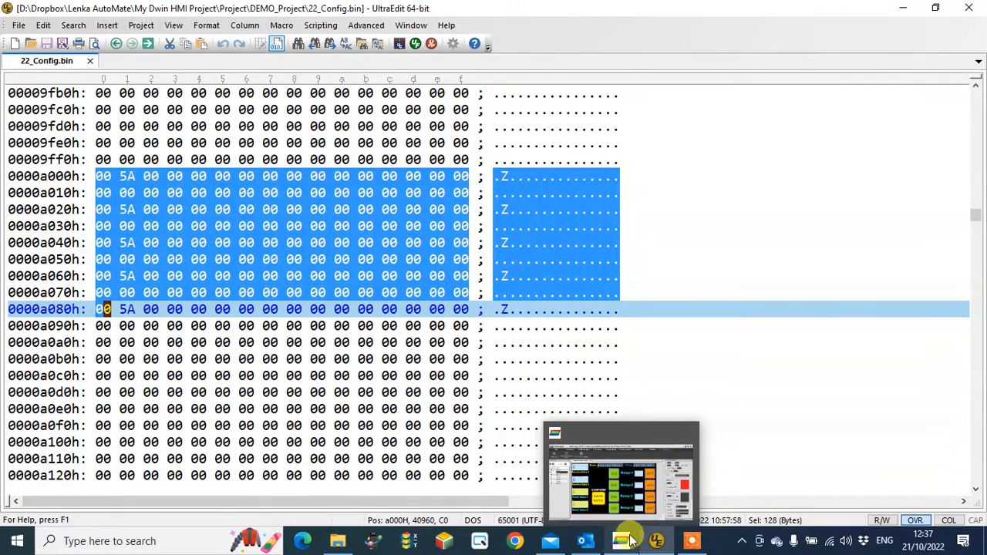
click(635, 522)
click(436, 181)
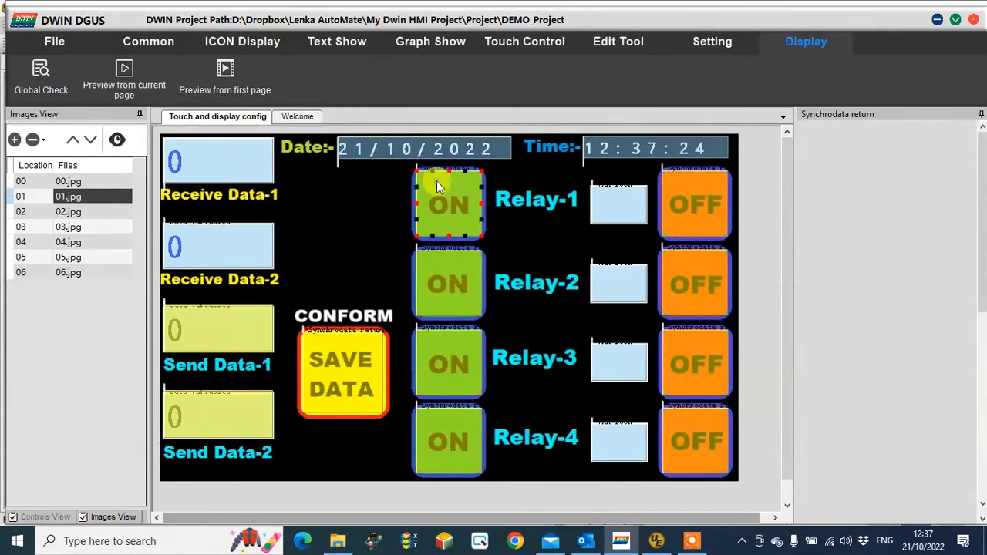
Examine the first-press, continuous-pressing and loosen-pressing settings of the Relay-1 ON button.
drag(984, 226, 983, 351)
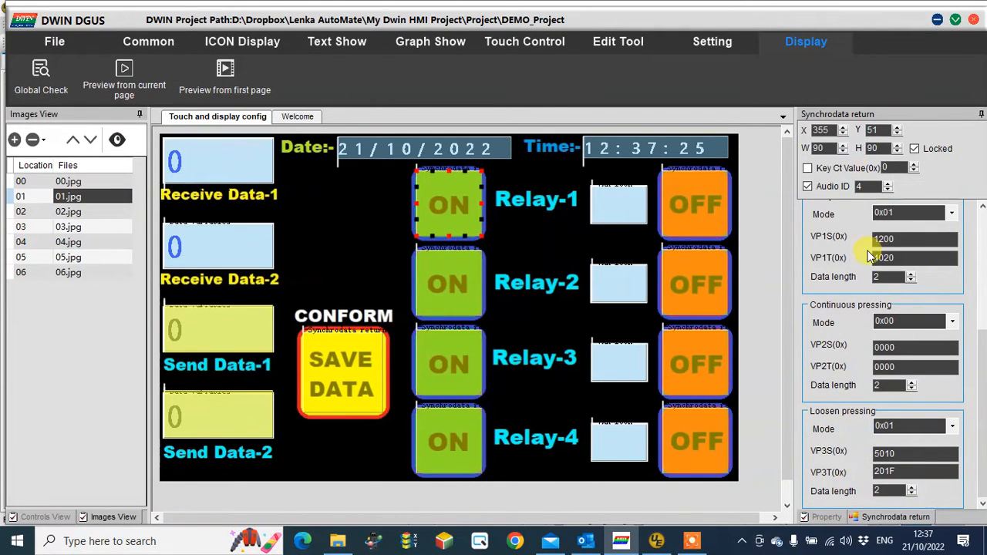
scroll(867, 213, up, 3)
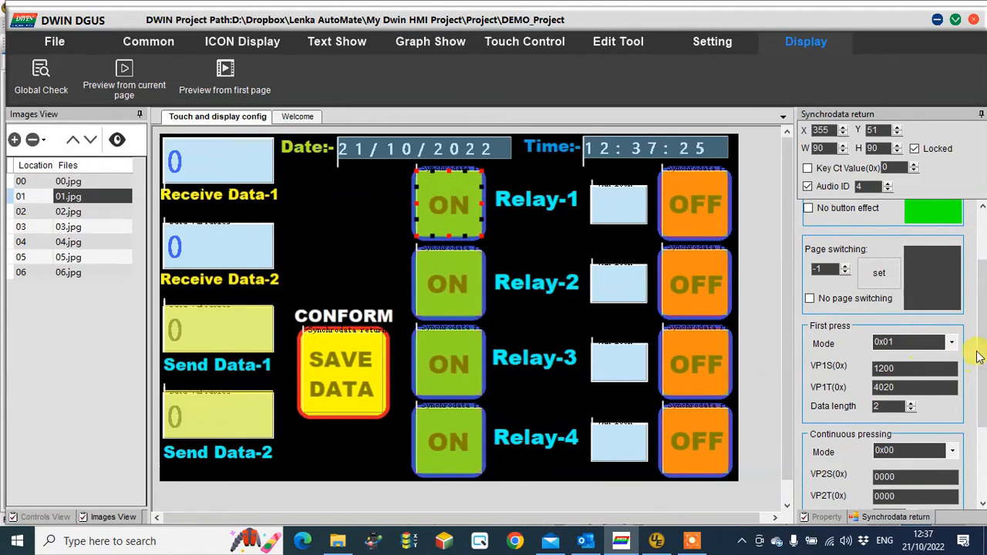
drag(981, 348, 984, 420)
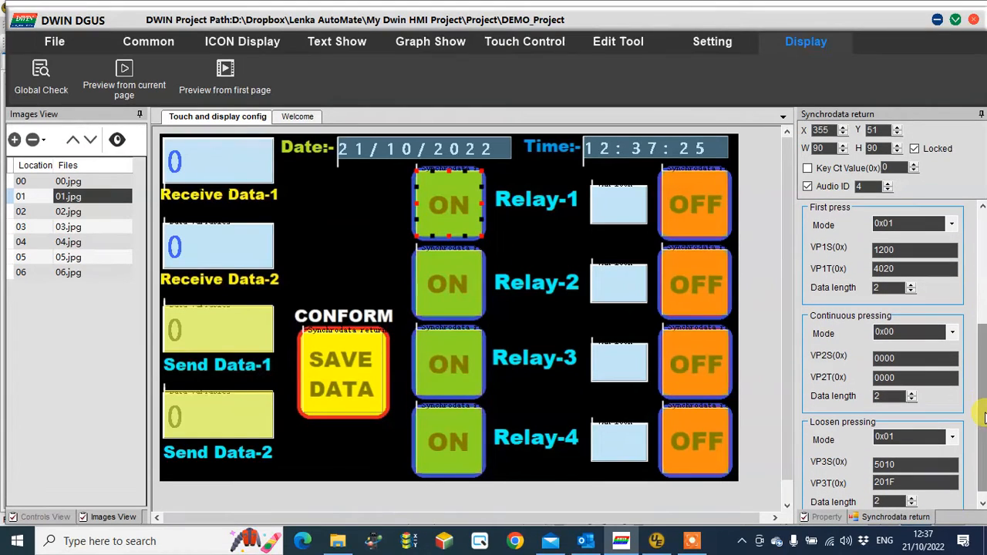
drag(982, 422, 983, 438)
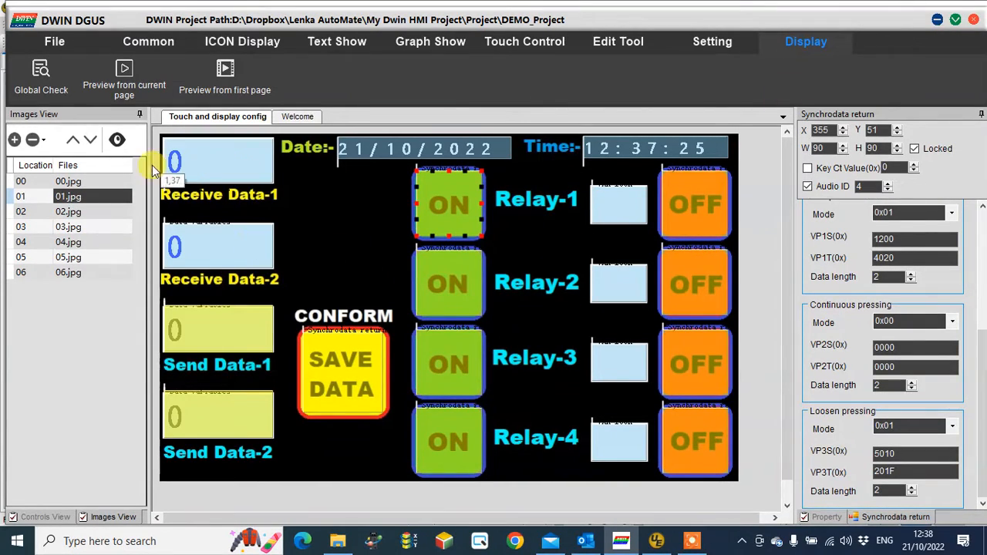
Switch to UltraEdit to check the highlighted 5A rows from a000h in 22_Config.bin, and minimize it again.
mouse_move(661, 540)
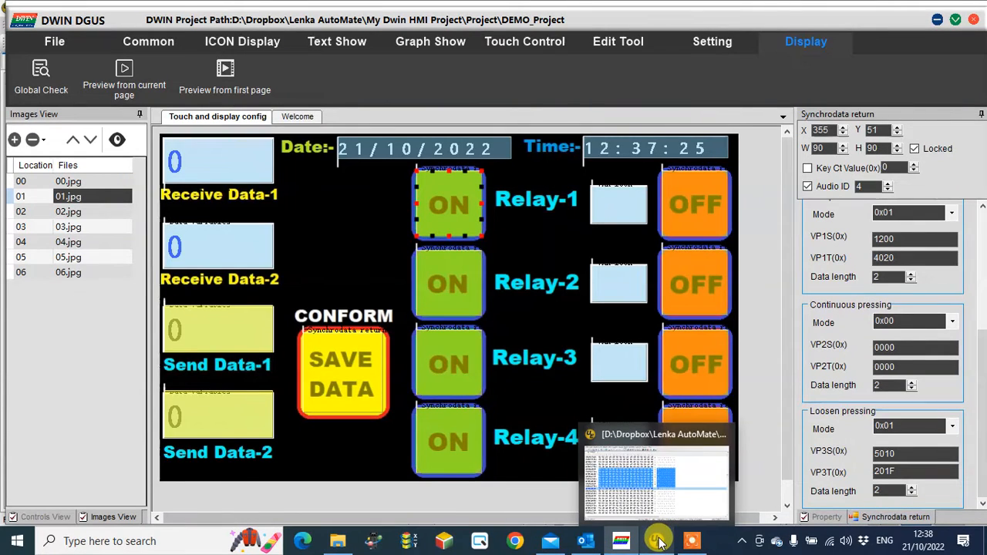
click(657, 541)
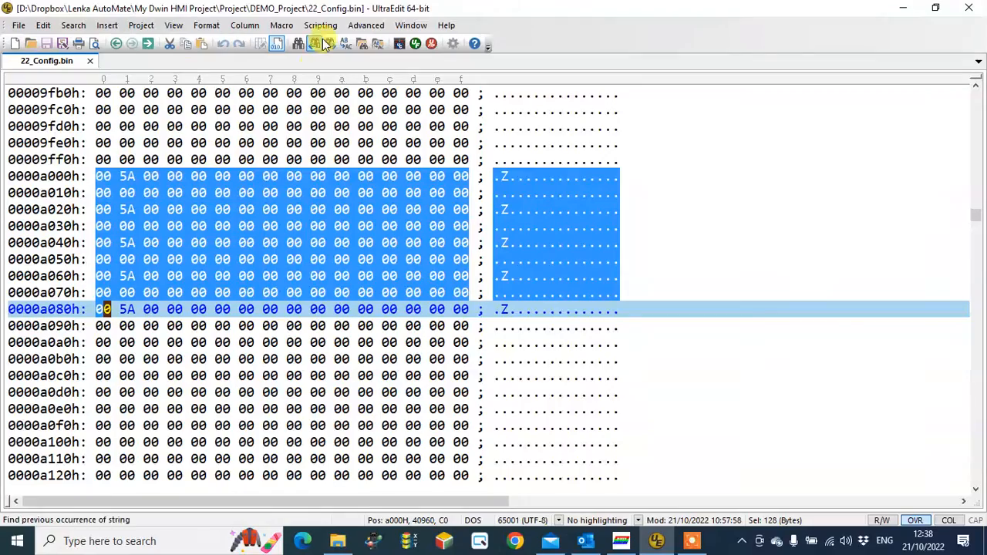
click(907, 9)
Switch to File Explorer, point out 22_Config and DWINOS_T5L_Modbus_V7, and check the contents of DWIN_SET before going back to DEMO_Project.
mouse_move(491, 545)
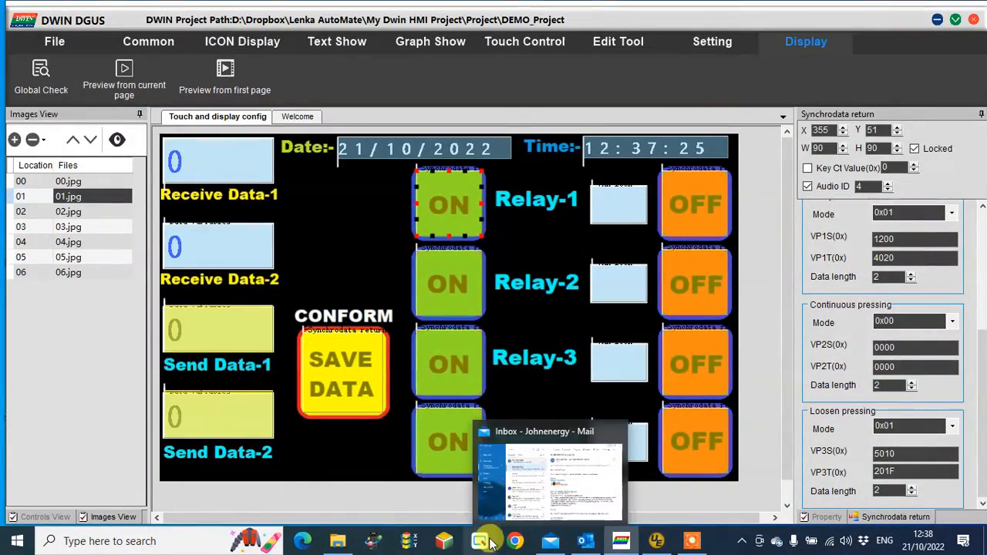
click(337, 541)
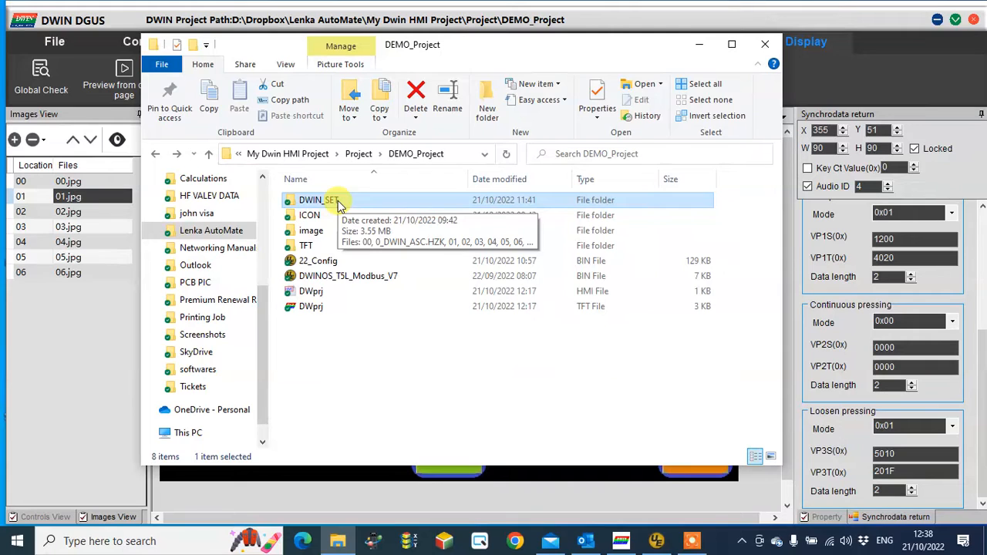
click(318, 266)
click(320, 279)
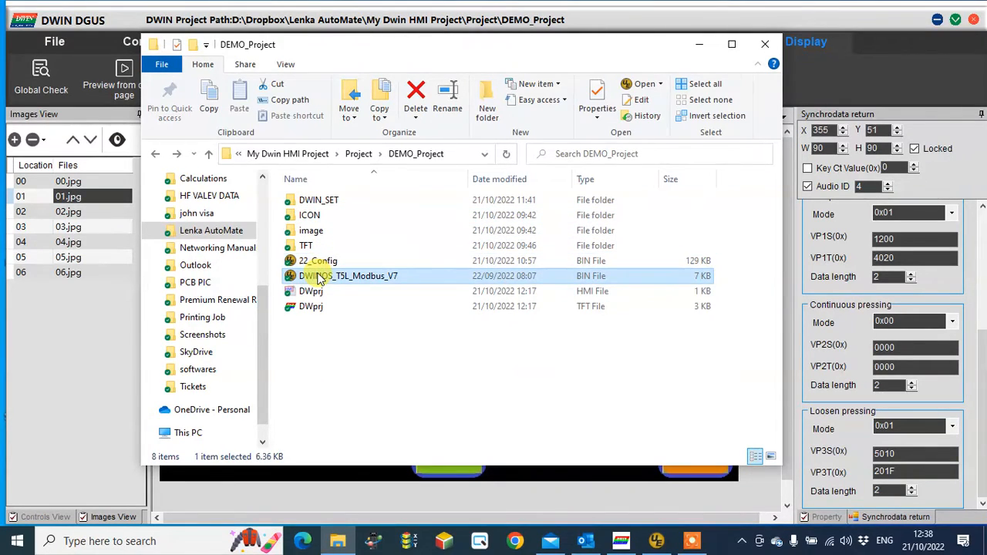
double_click(333, 202)
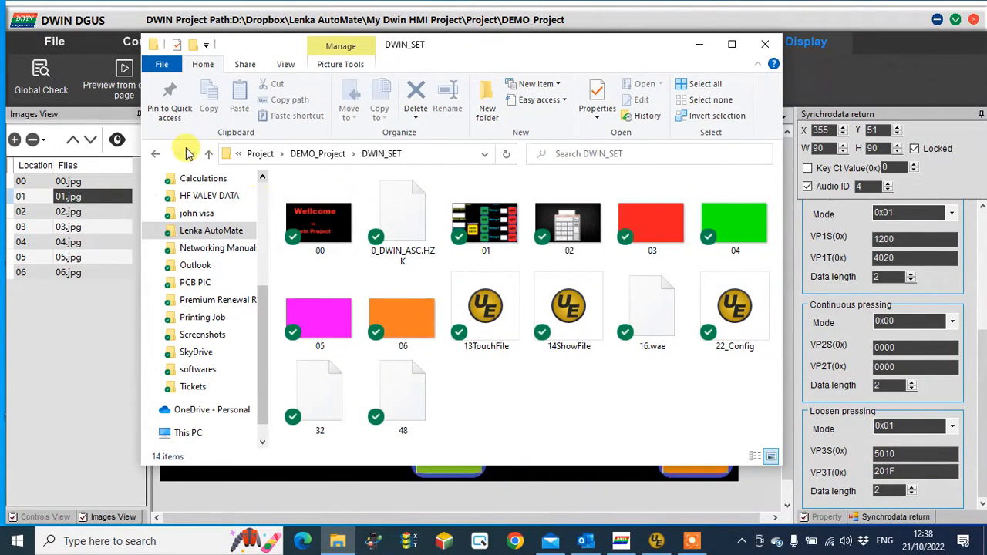
click(155, 153)
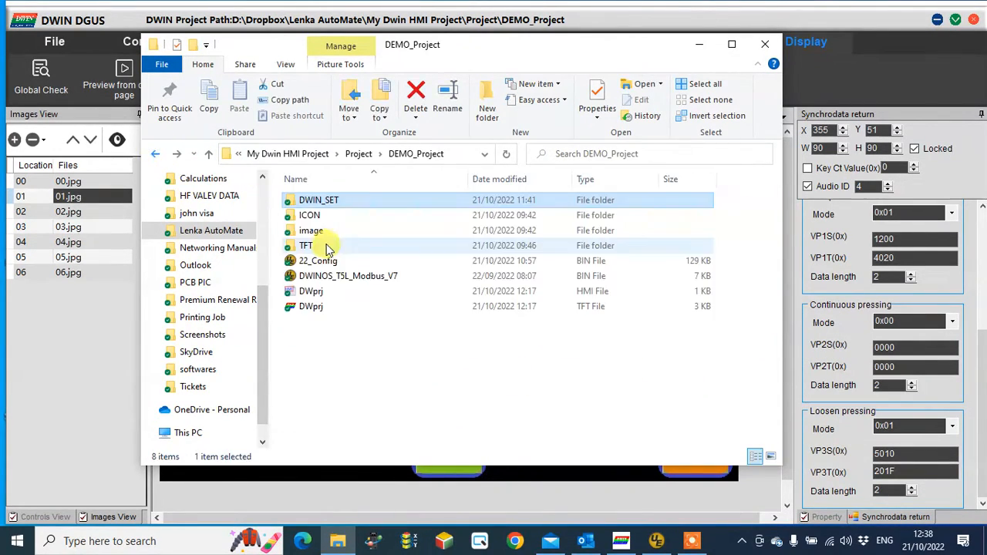
Review the files in DWIN_SET once more, go back to DEMO_Project and return to DWIN DGUS.
click(325, 201)
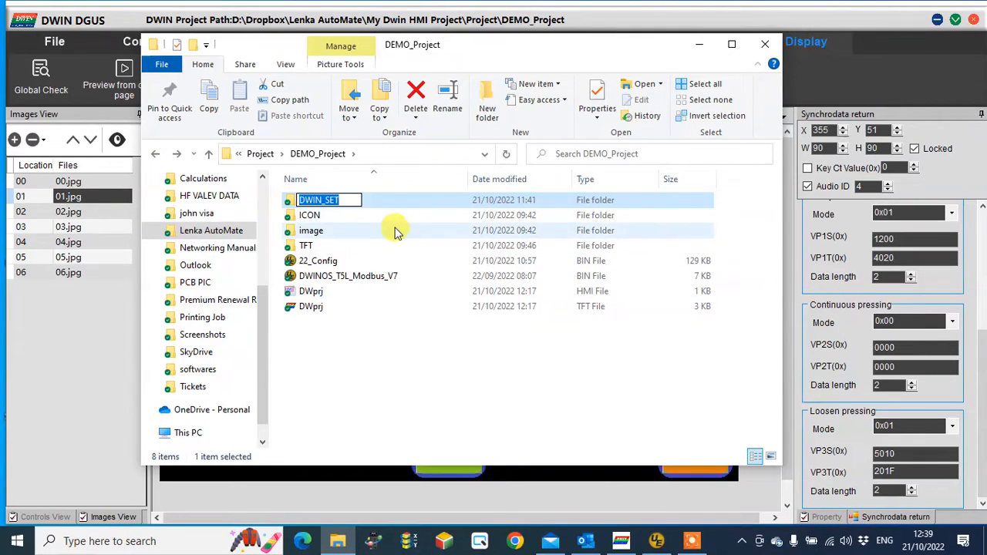
double_click(387, 199)
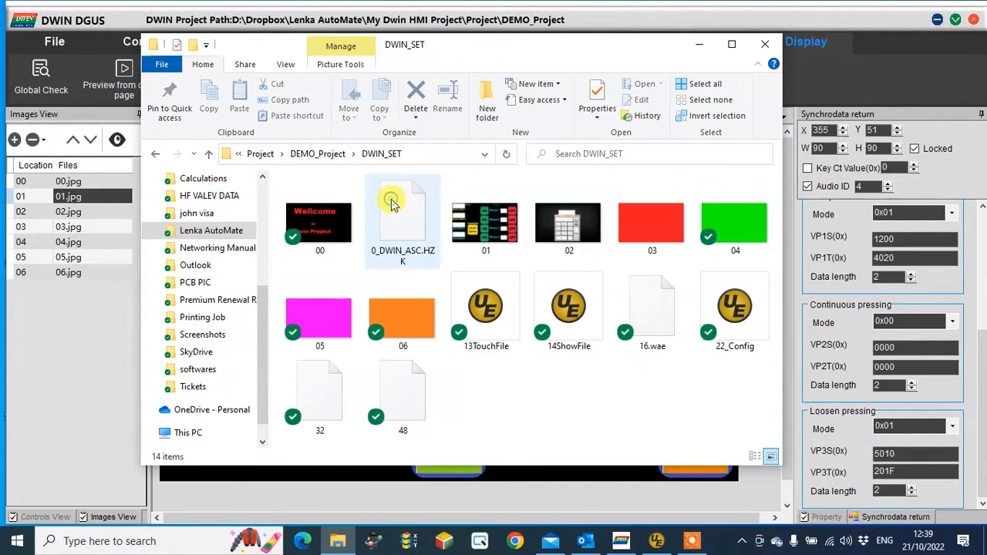
click(155, 155)
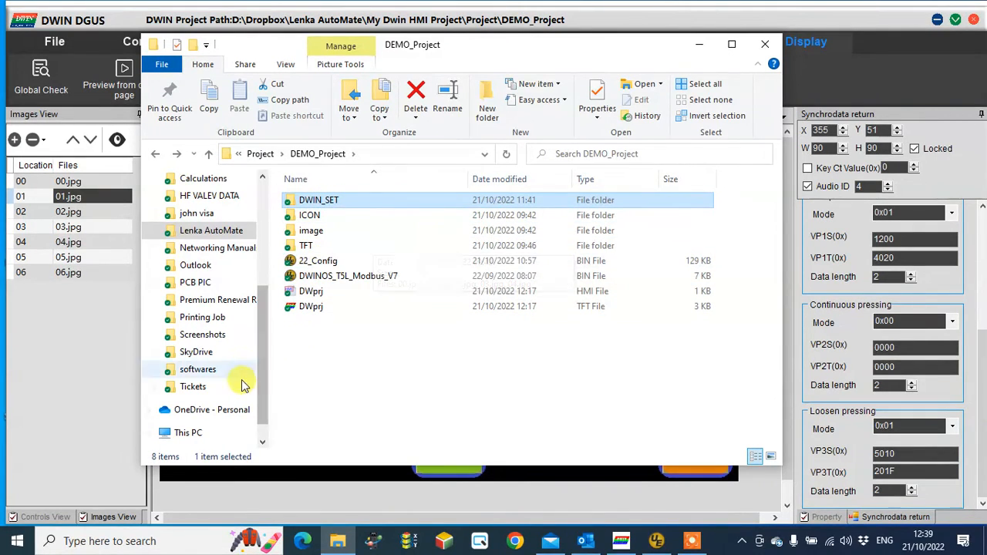
click(108, 407)
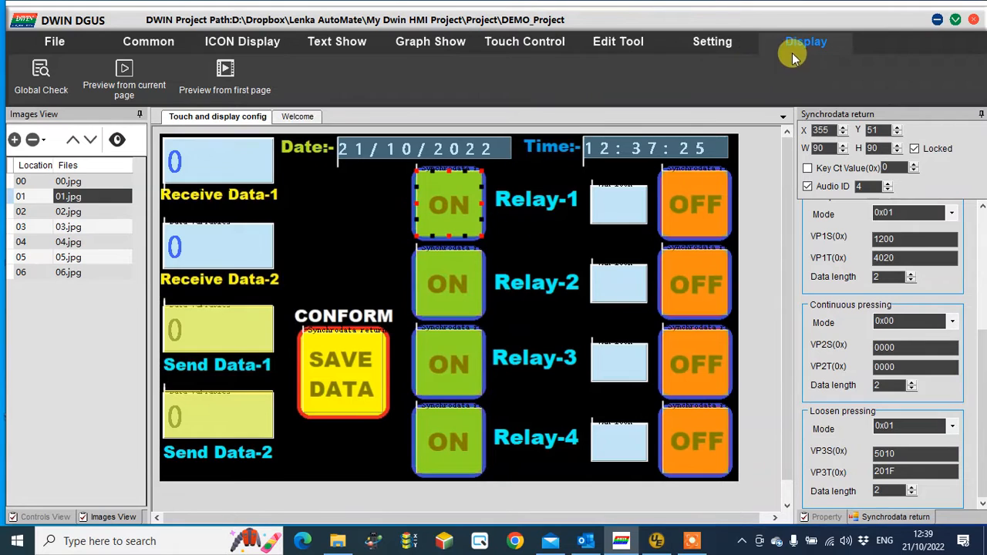
Preview the project from its first page, advance to the relay control page and test the Receive Data-1 field.
click(228, 71)
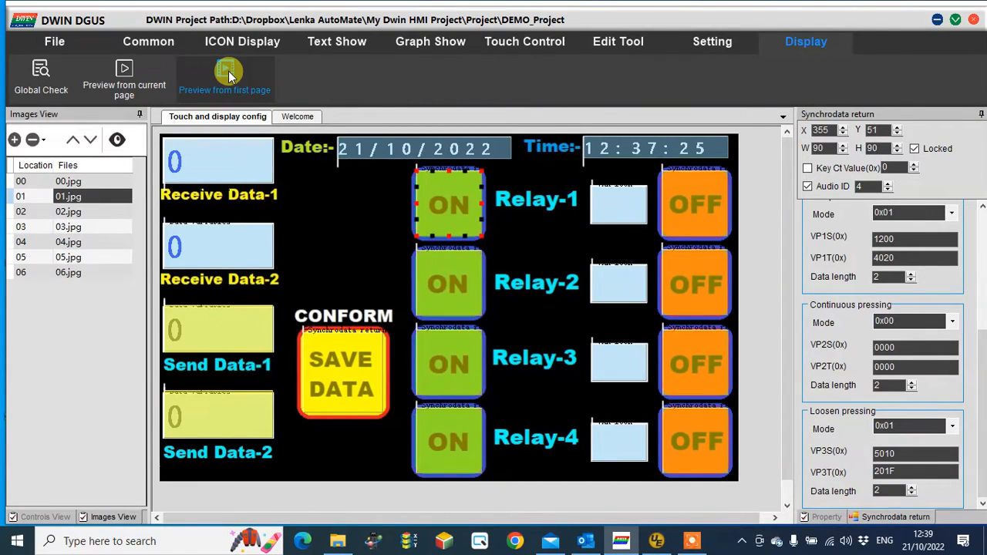
click(350, 188)
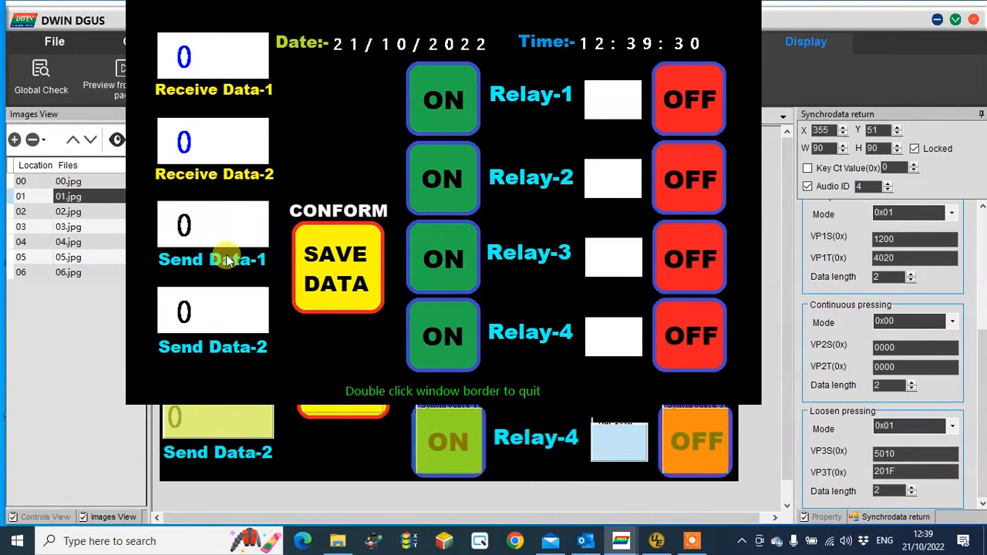
click(194, 59)
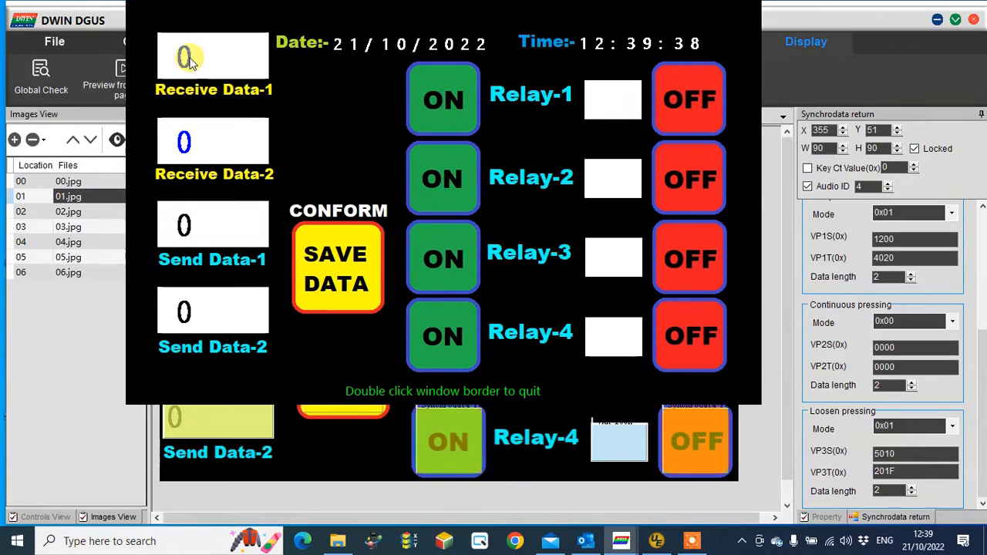
Test the Send Data-1 field in the preview by entering 1258 on the number pad.
click(228, 223)
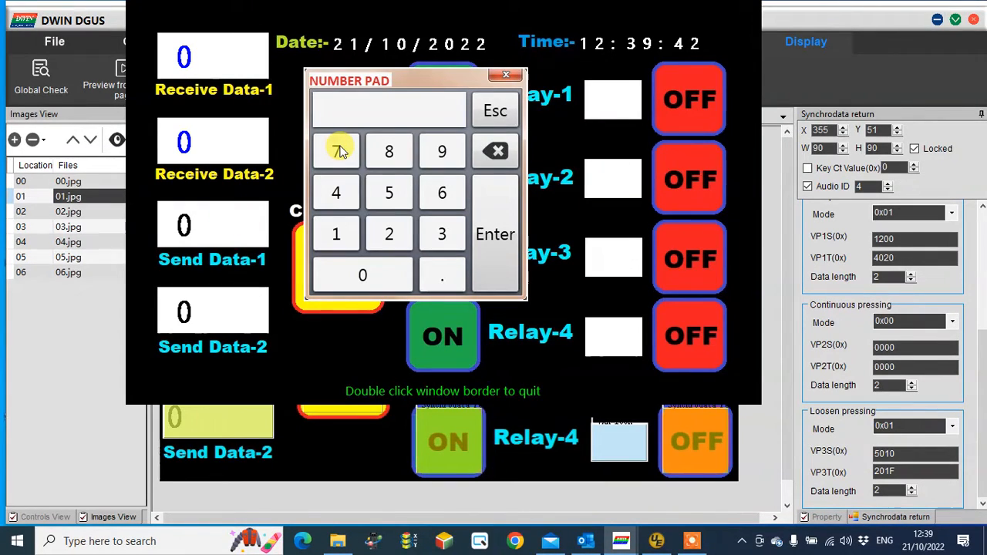
click(337, 227)
click(387, 234)
click(389, 192)
click(390, 158)
click(491, 225)
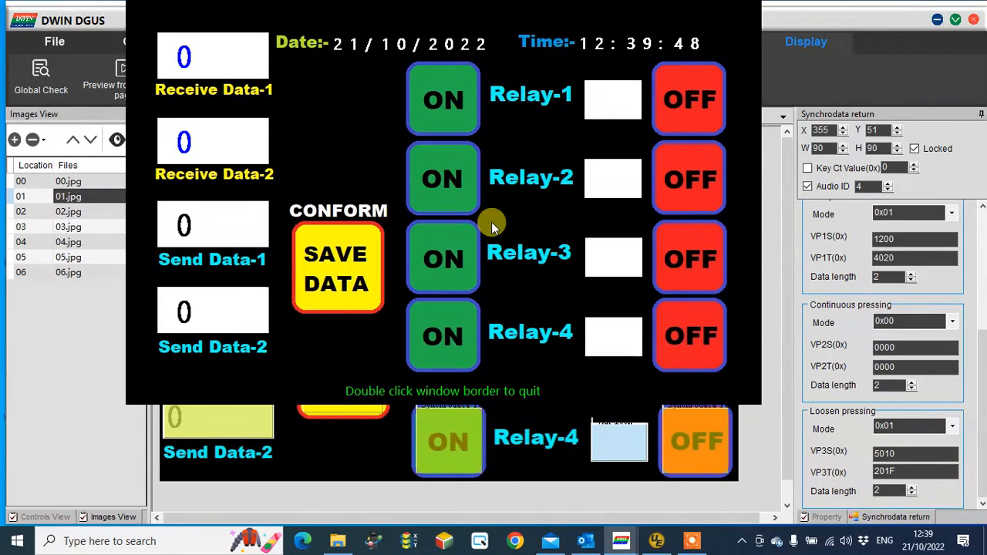
Test the Send Data-2 field by entering 189 on the number pad, and trigger SAVE DATA.
click(229, 310)
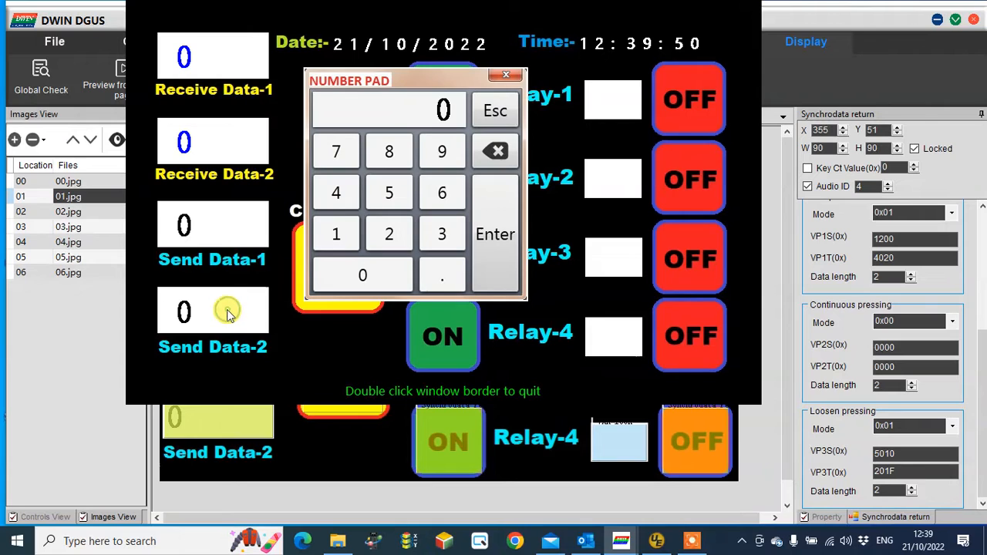
click(351, 228)
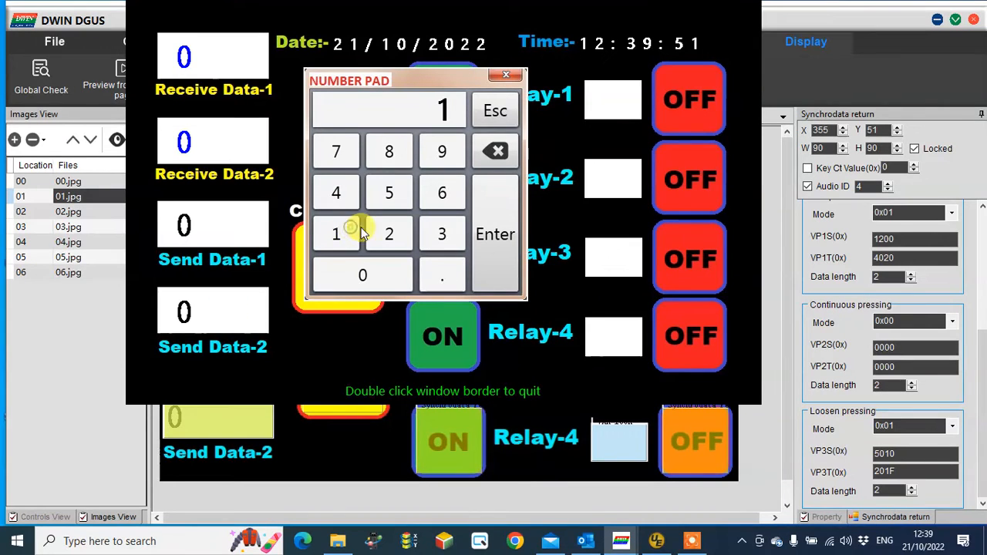
click(389, 151)
click(441, 151)
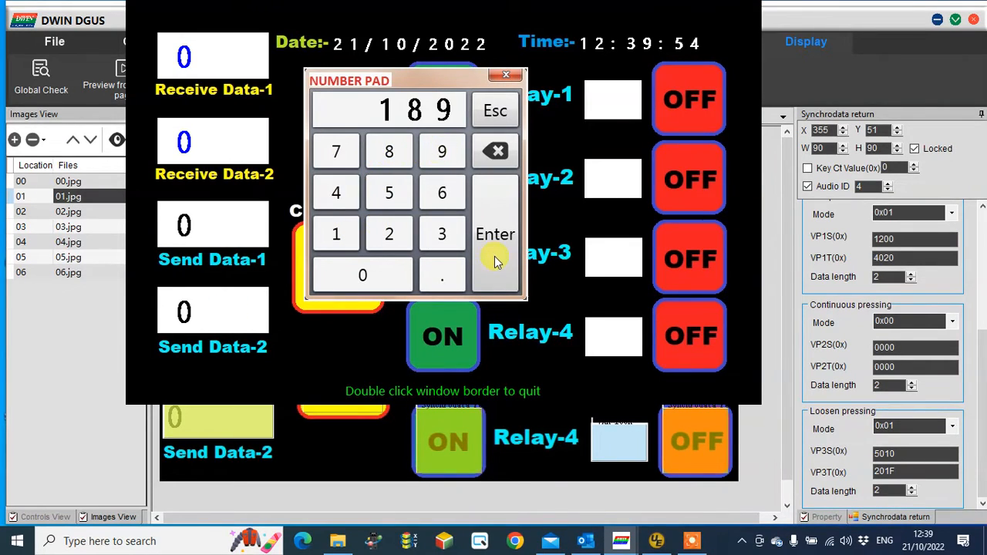
click(496, 261)
click(343, 276)
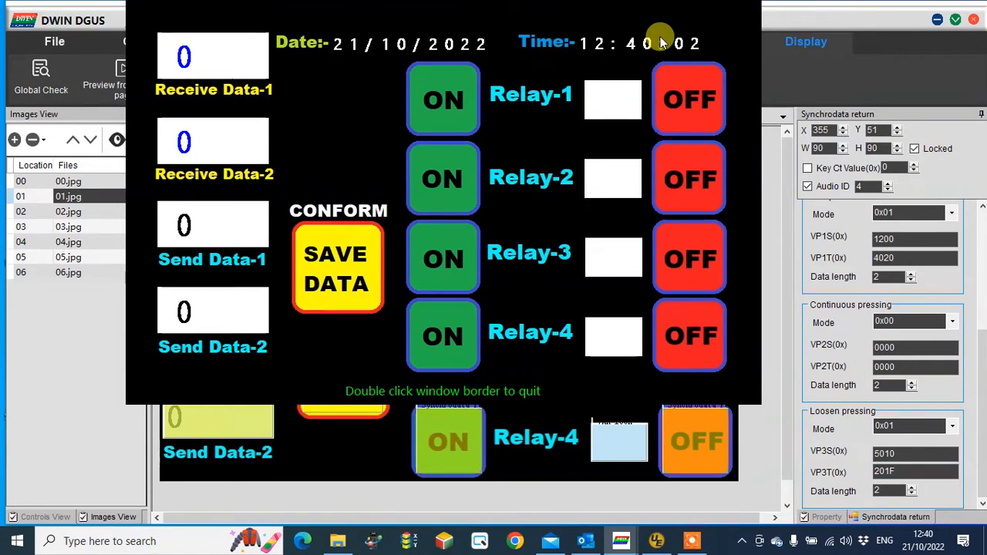
Test the ON and OFF buttons of Relay-1 and Relay-4 and the OFF buttons of Relay-2 and Relay-3, and quit the preview.
click(426, 98)
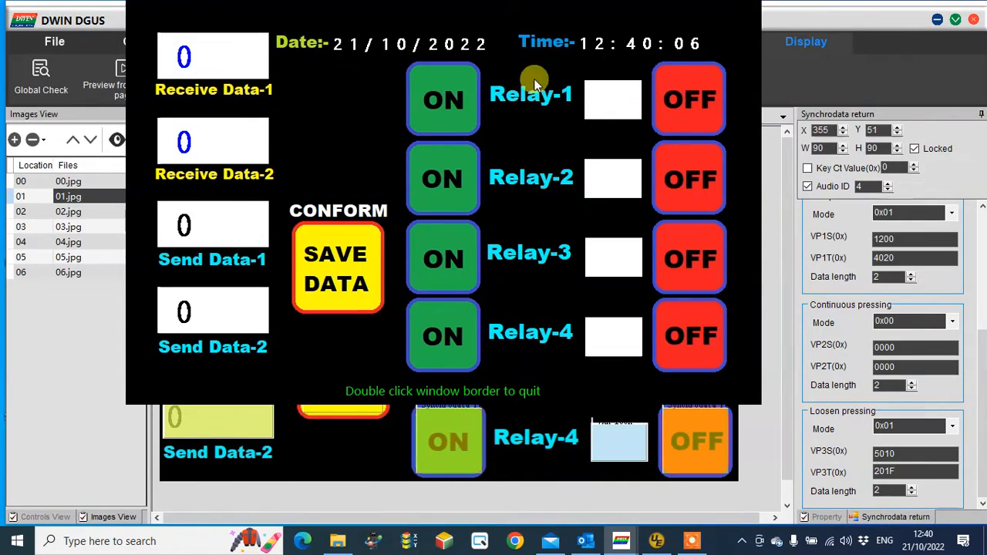
click(695, 88)
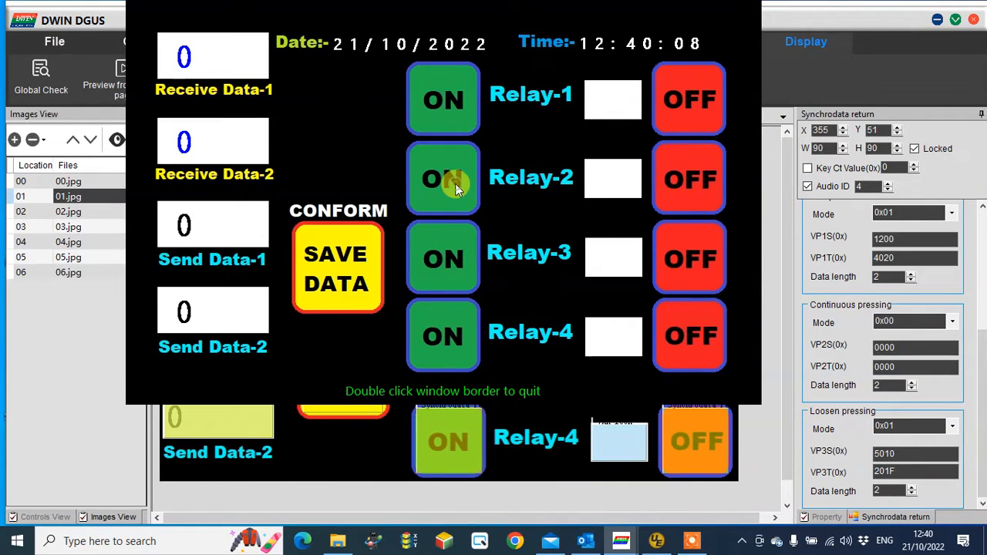
click(691, 184)
click(695, 253)
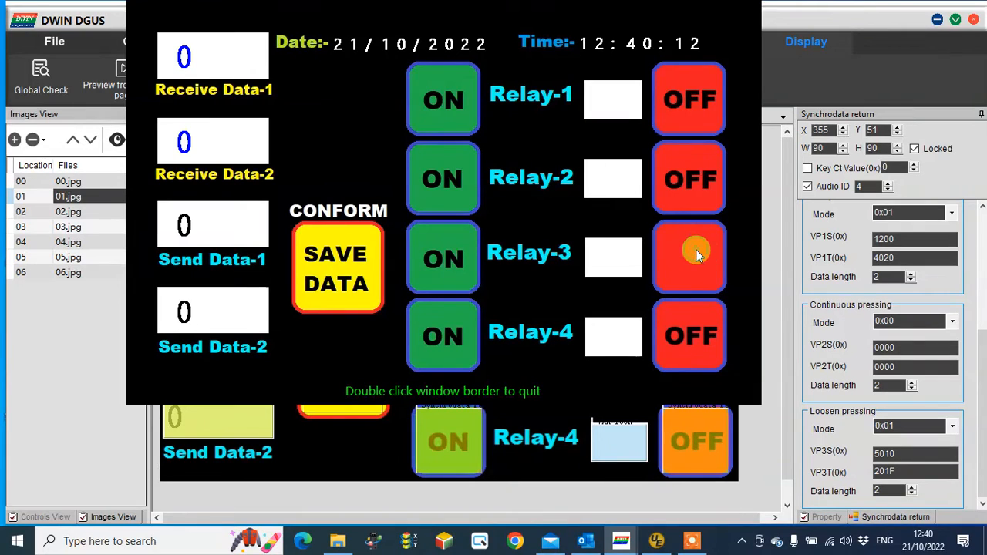
click(463, 337)
click(696, 329)
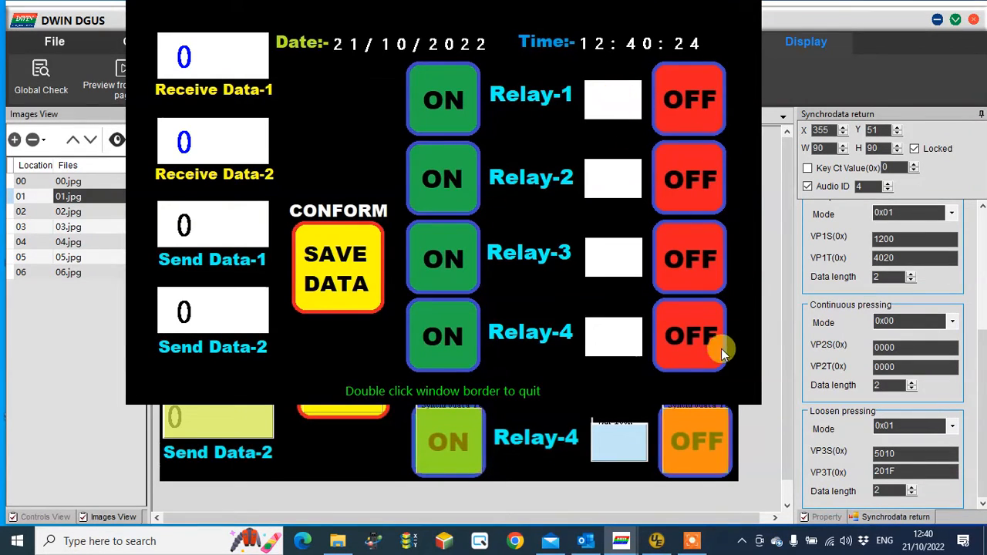
double_click(661, 387)
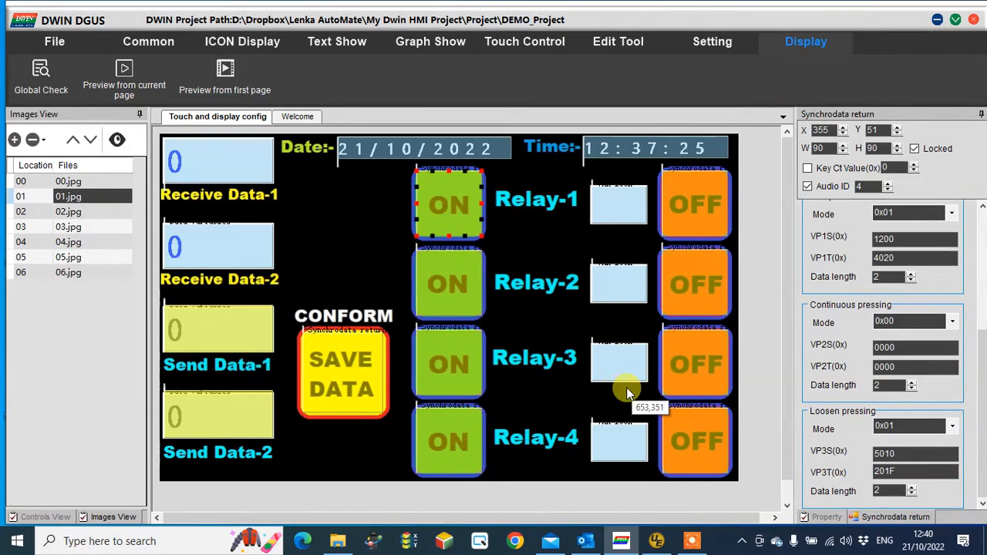